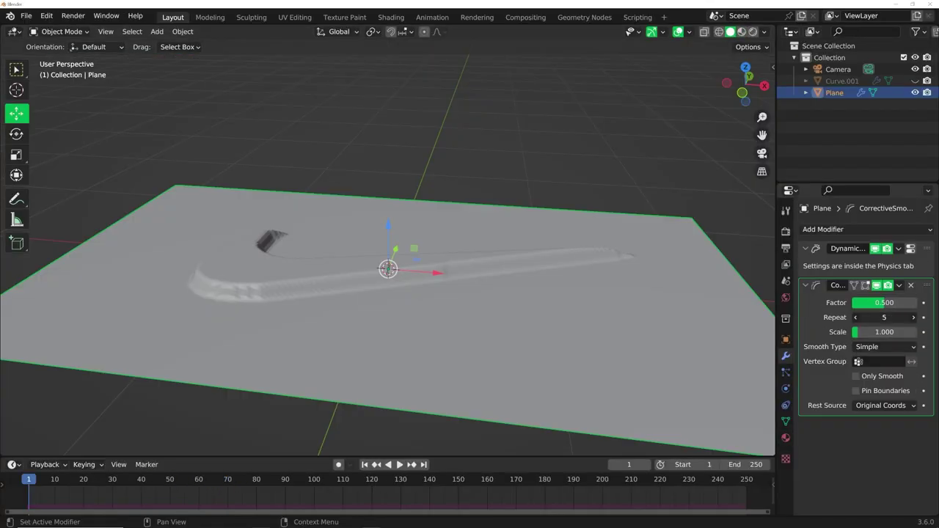
pyautogui.moveTo(884, 318); pyautogui.dragTo(911, 318)
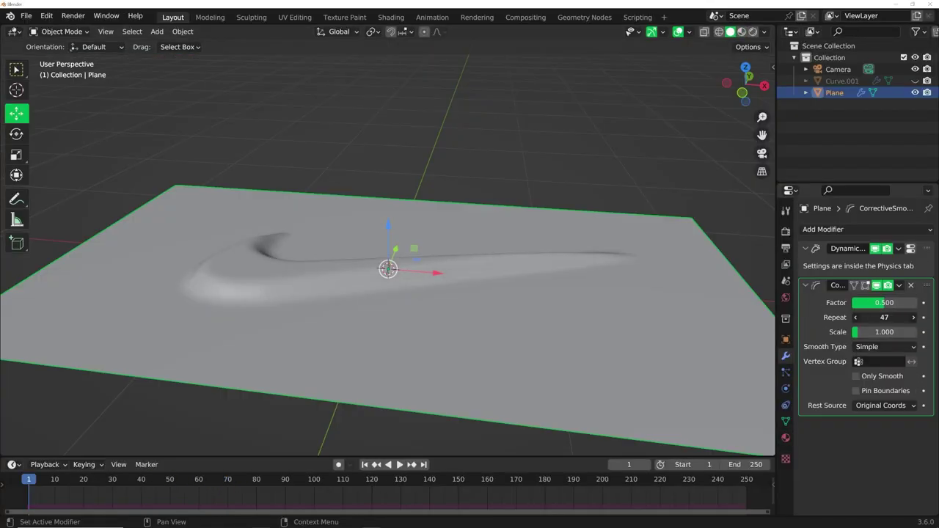
pyautogui.moveTo(533, 248); pyautogui.dragTo(538, 295, button='middle')
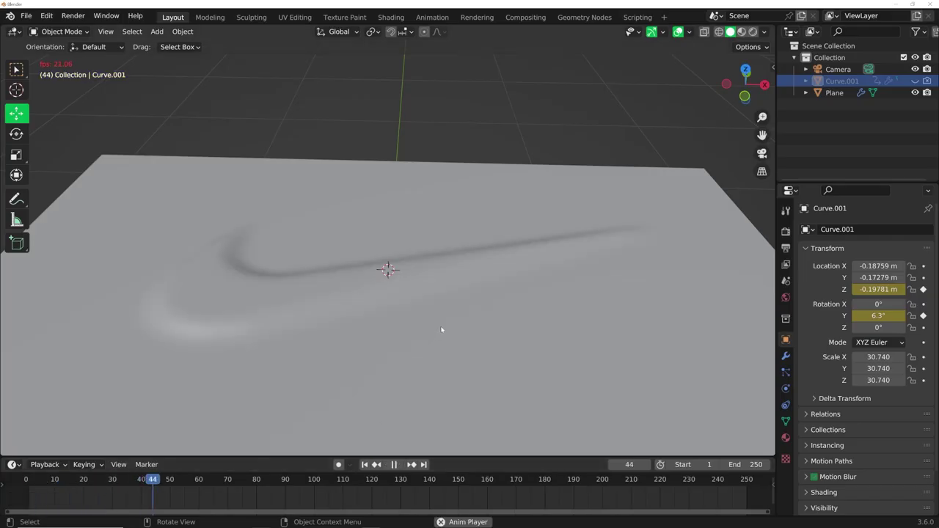
pyautogui.moveTo(406, 275); pyautogui.dragTo(406, 314, button='middle')
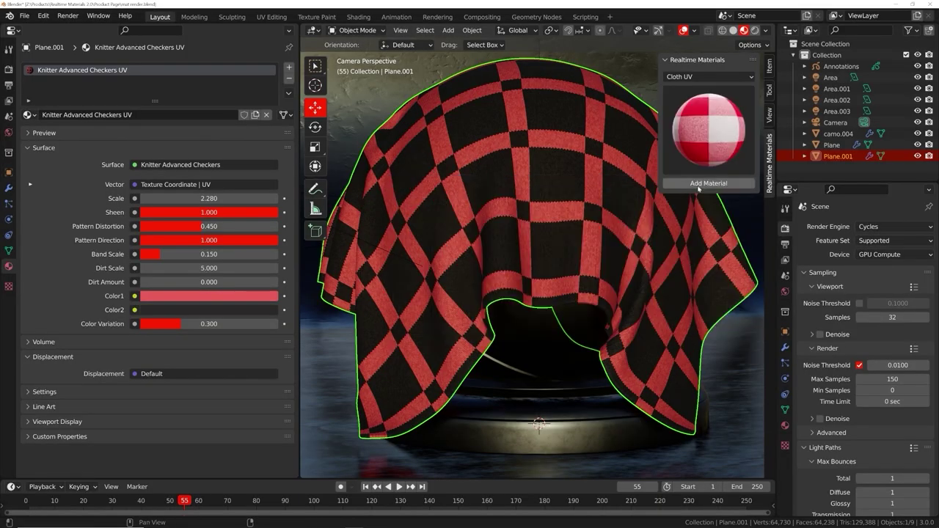
pyautogui.click(701, 185)
pyautogui.click(209, 296)
pyautogui.click(180, 216)
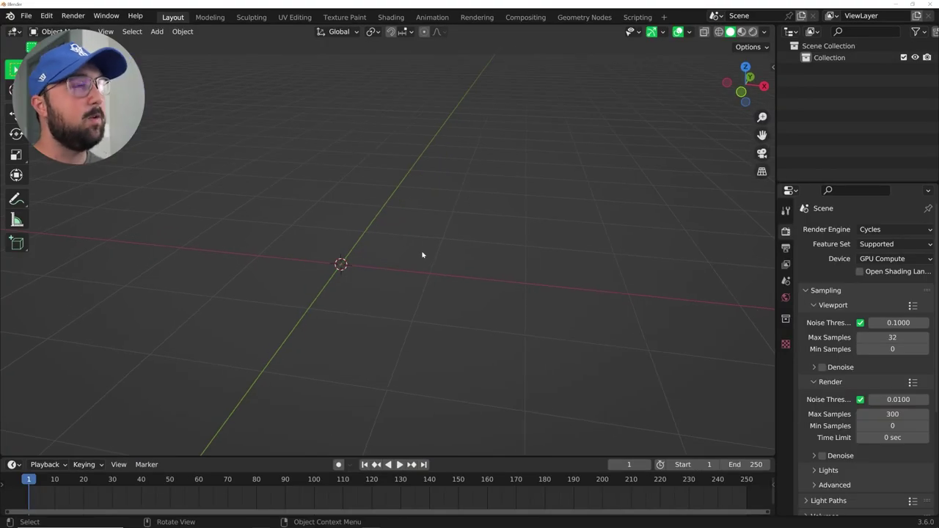
pyautogui.moveTo(422, 255); pyautogui.dragTo(432, 264, button='middle')
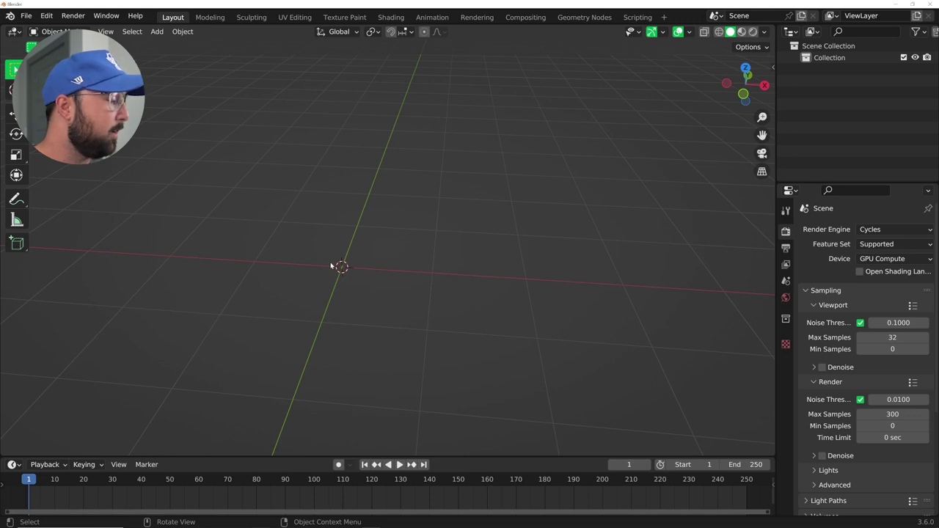
pyautogui.click(25, 16)
pyautogui.hotkey('shift', 's')
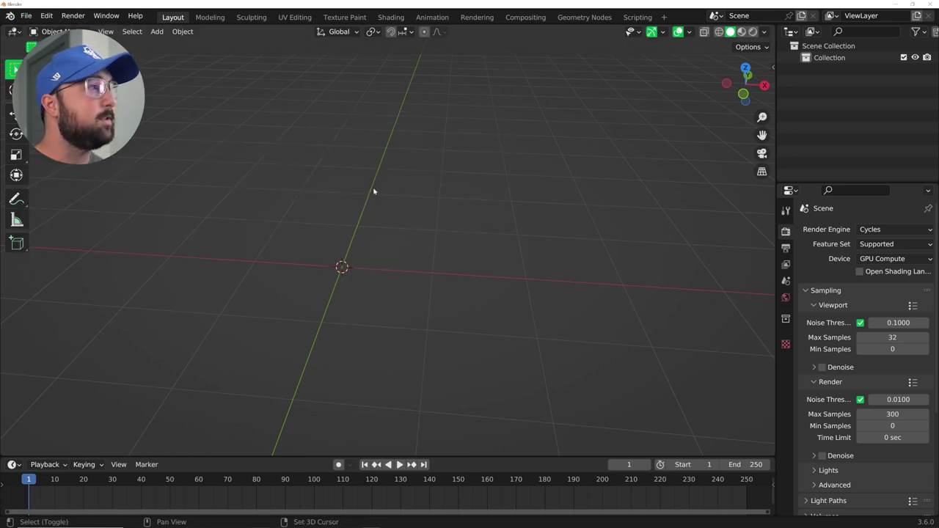
pyautogui.hotkey('shift', 'a')
pyautogui.moveTo(327, 40)
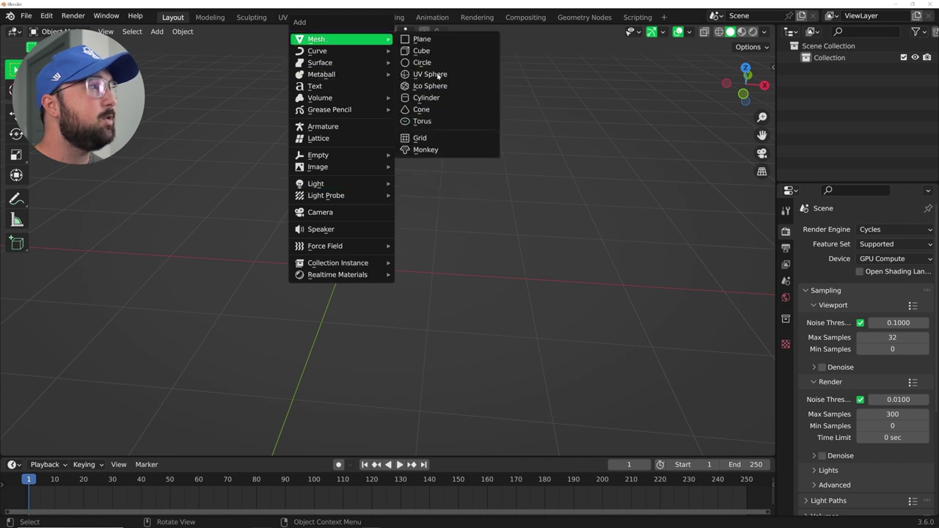
pyautogui.click(422, 51)
pyautogui.click(16, 155)
pyautogui.moveTo(334, 209); pyautogui.dragTo(288, 195, button='middle')
pyautogui.moveTo(341, 215); pyautogui.dragTo(353, 254)
pyautogui.moveTo(321, 251); pyautogui.dragTo(356, 258, button='middle')
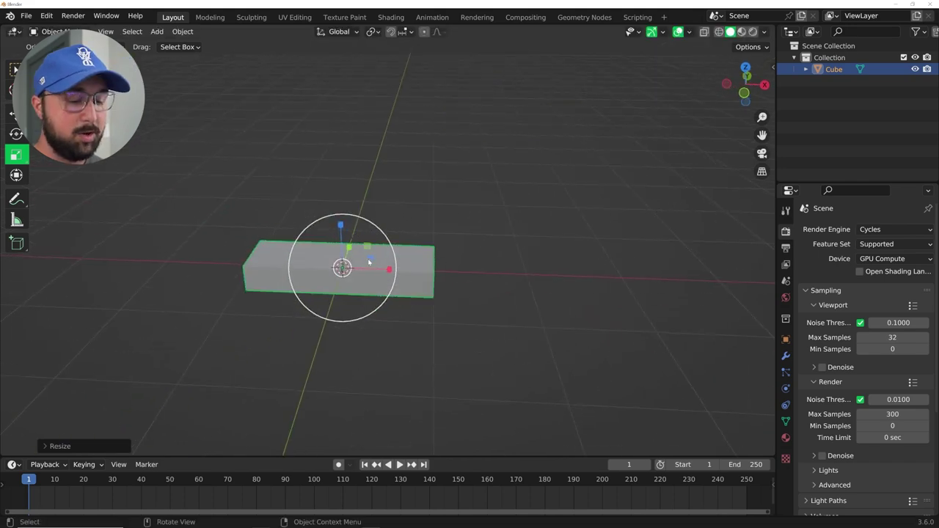
pyautogui.press('g')
pyautogui.rightClick(370, 254)
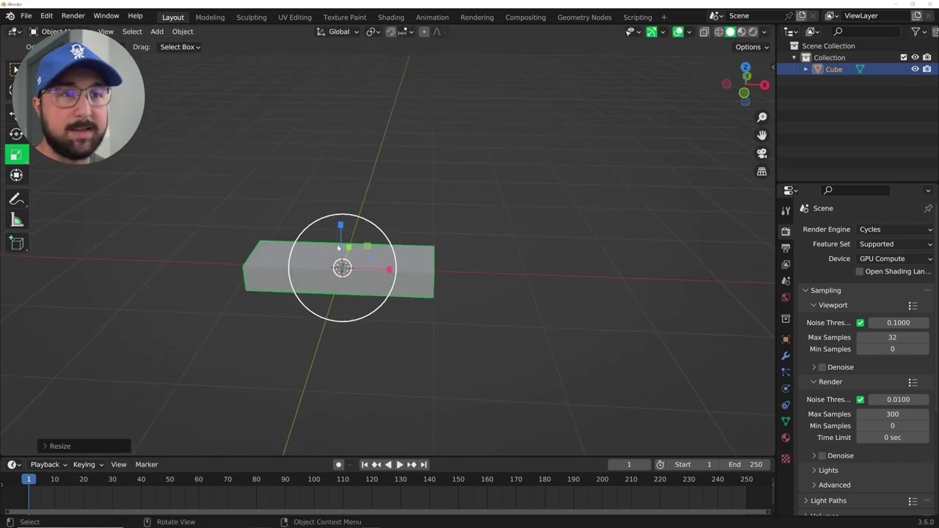
pyautogui.press('Delete')
# Step: Lower the swoosh mesh slightly along Z and add a plane at the origin
pyautogui.moveTo(331, 200); pyautogui.dragTo(330, 221)
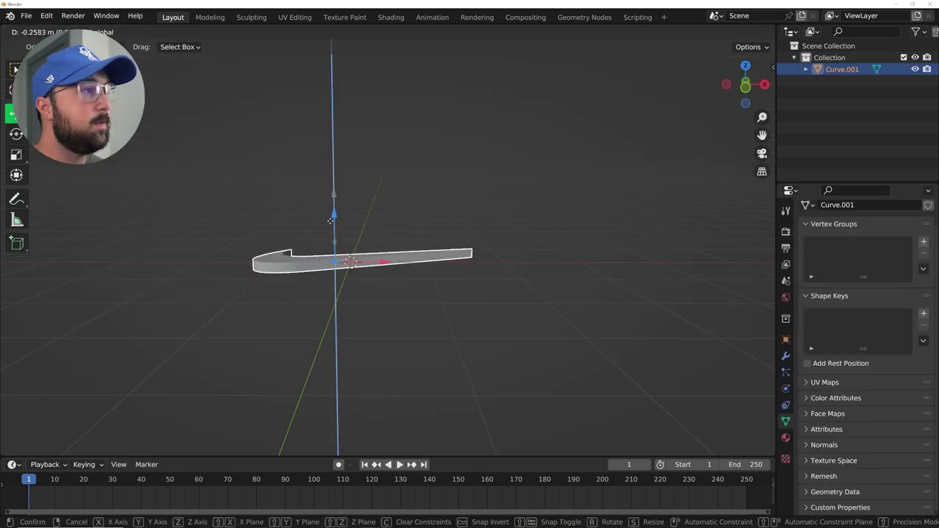
pyautogui.click(331, 220)
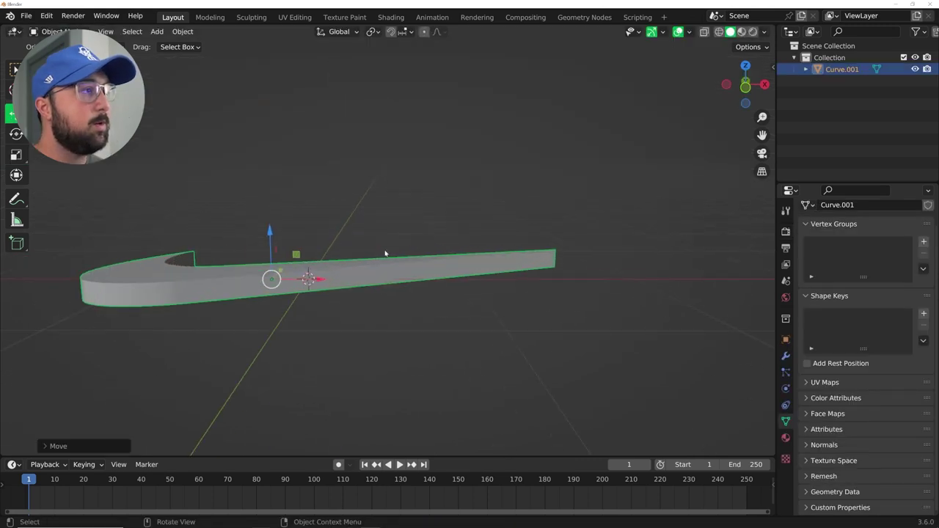
pyautogui.hotkey('shift', 'a')
pyautogui.moveTo(337, 218)
pyautogui.click(431, 220)
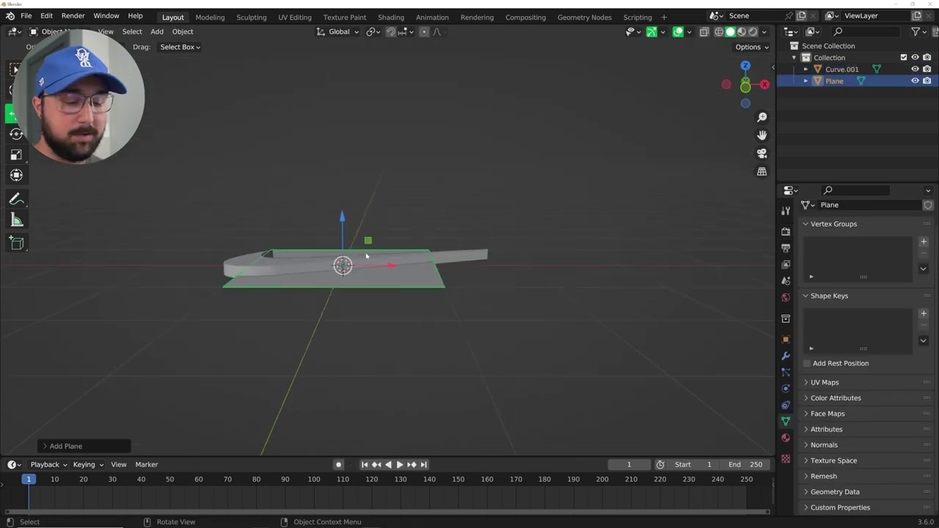
# Step: Add a camera aligned to the top view and move it so the plane is centred in its frame
pyautogui.moveTo(366, 255); pyautogui.dragTo(354, 271, button='middle')
pyautogui.press('`')
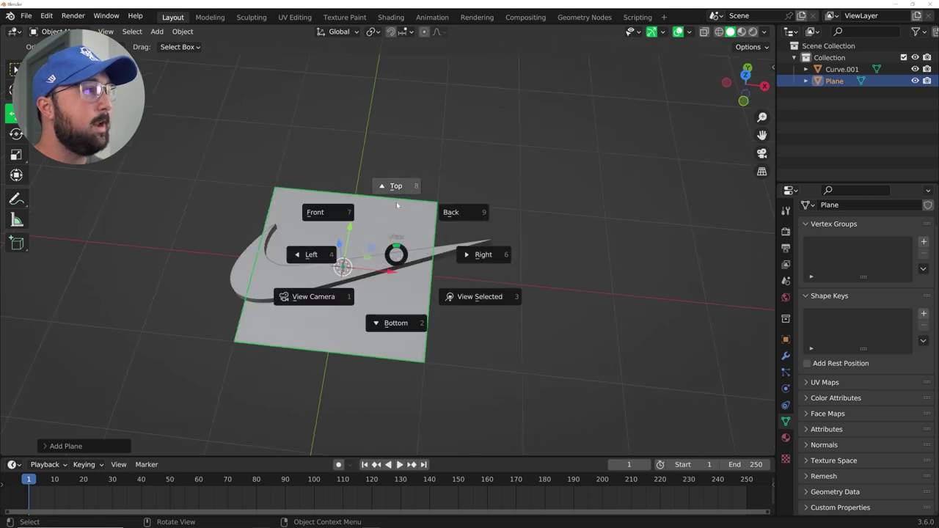
pyautogui.click(396, 201)
pyautogui.hotkey('shift', 'a')
pyautogui.click(345, 380)
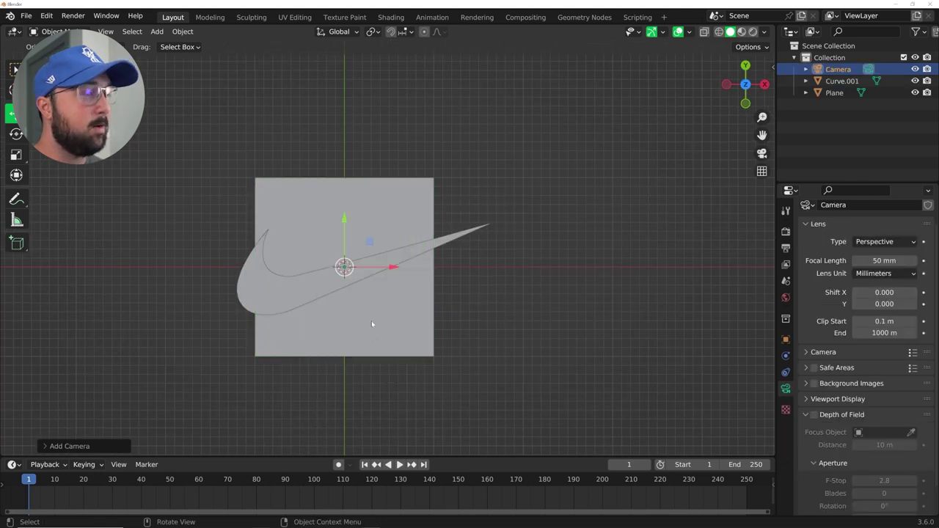
pyautogui.press('ctrl+alt+KP_0')
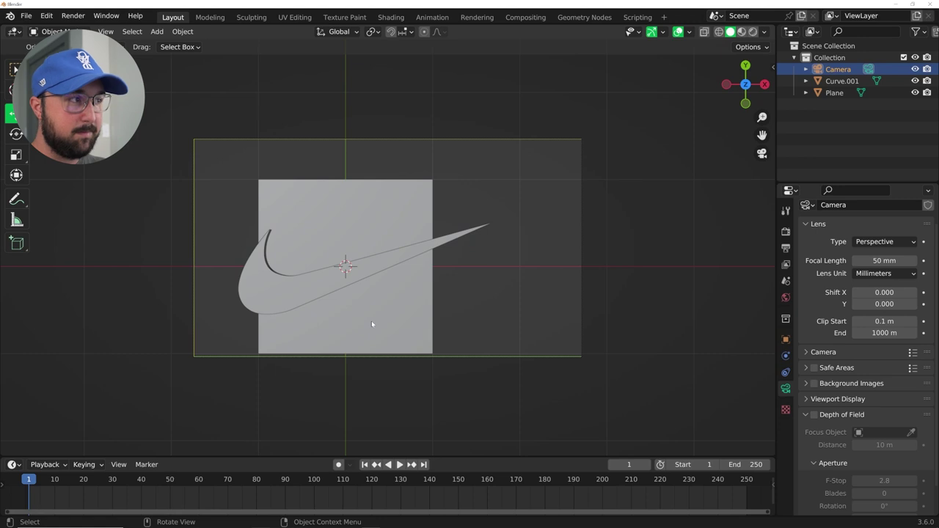
pyautogui.press('g')
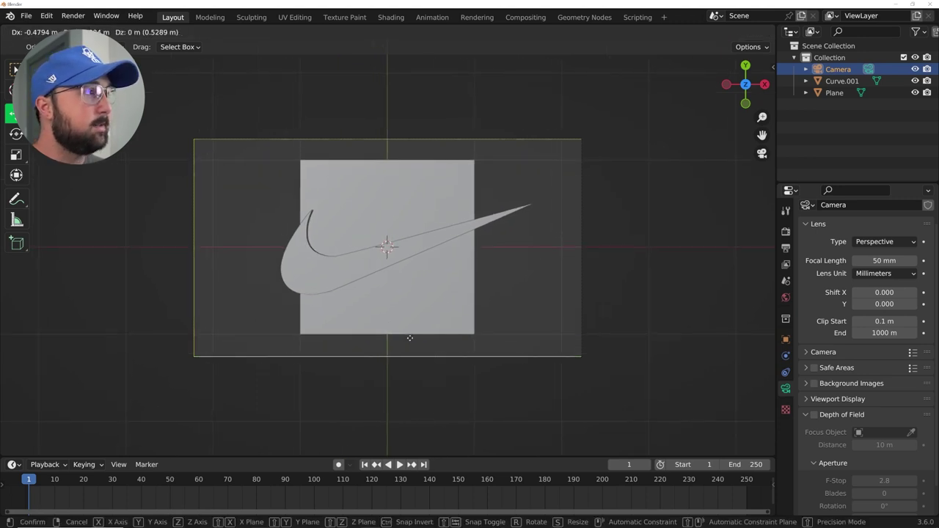
pyautogui.click(415, 324)
# Step: Scale the plane up uniformly, with a further stretch of about 1.74 along X, so it fills the camera frame
pyautogui.click(416, 323)
pyautogui.press('s')
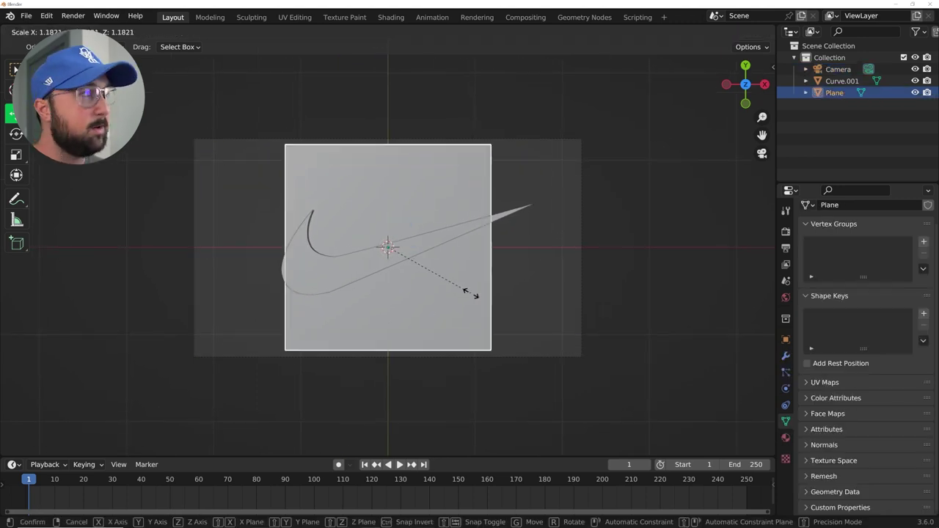
pyautogui.click(480, 294)
pyautogui.press('s')
pyautogui.press('x')
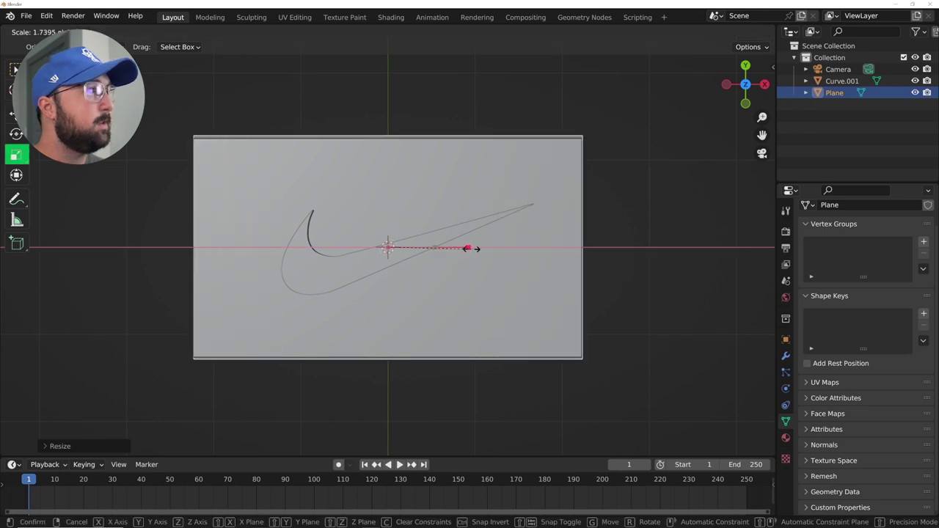
pyautogui.click(470, 250)
# Step: Divide the plane with one horizontal loop cut and two vertical loop cuts
pyautogui.press('Tab')
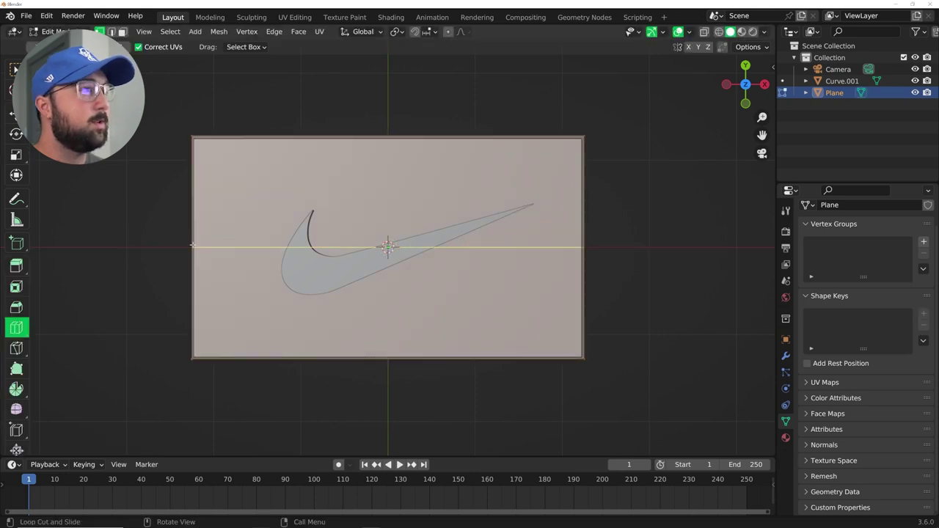
pyautogui.click(409, 140)
pyautogui.click(79, 447)
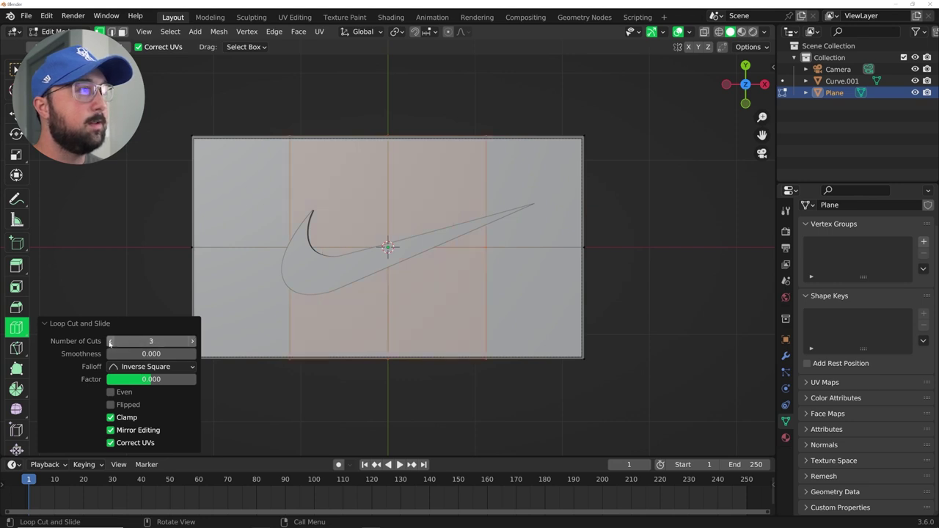
# Step: Subdivide the whole plane mesh with 100 cuts
pyautogui.press('a')
pyautogui.moveTo(336, 227); pyautogui.dragTo(382, 183, button='middle')
pyautogui.rightClick(426, 203)
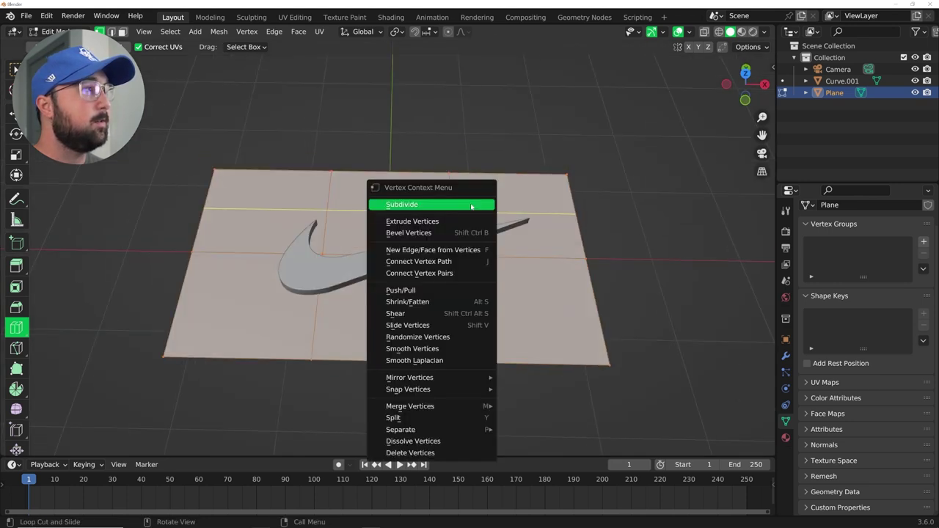
pyautogui.click(426, 204)
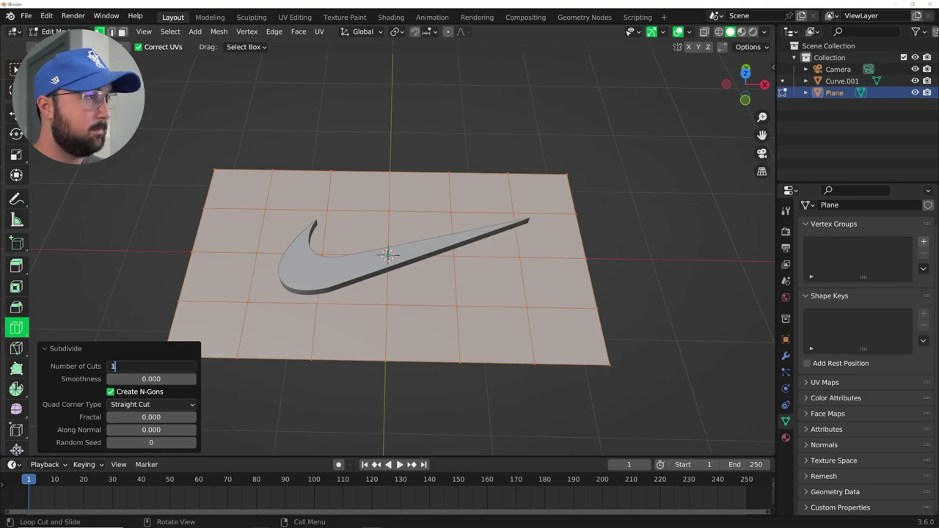
pyautogui.write('0')
pyautogui.press('Return')
# Step: Inspect the density of the plane's subdivided grid up close around the swoosh
pyautogui.scroll(6, 335, 311)
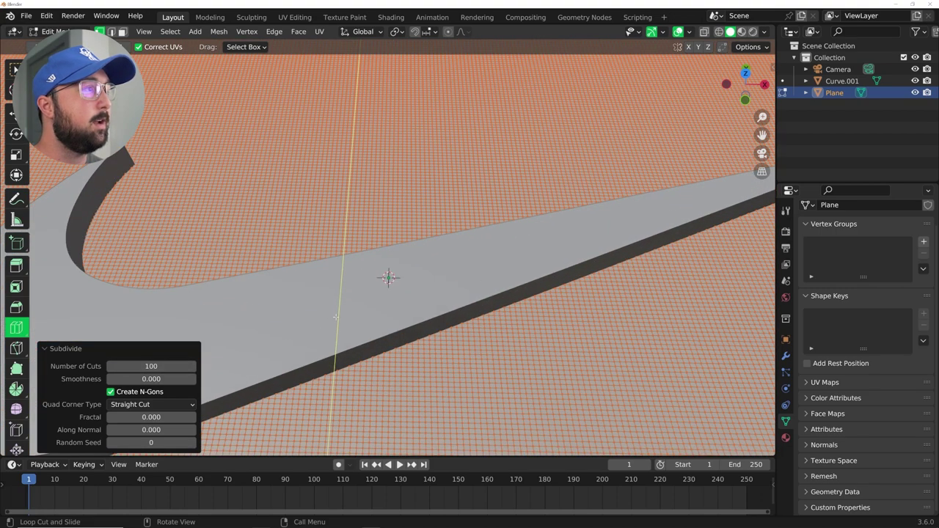
pyautogui.scroll(-6, 335, 311)
pyautogui.press('Tab')
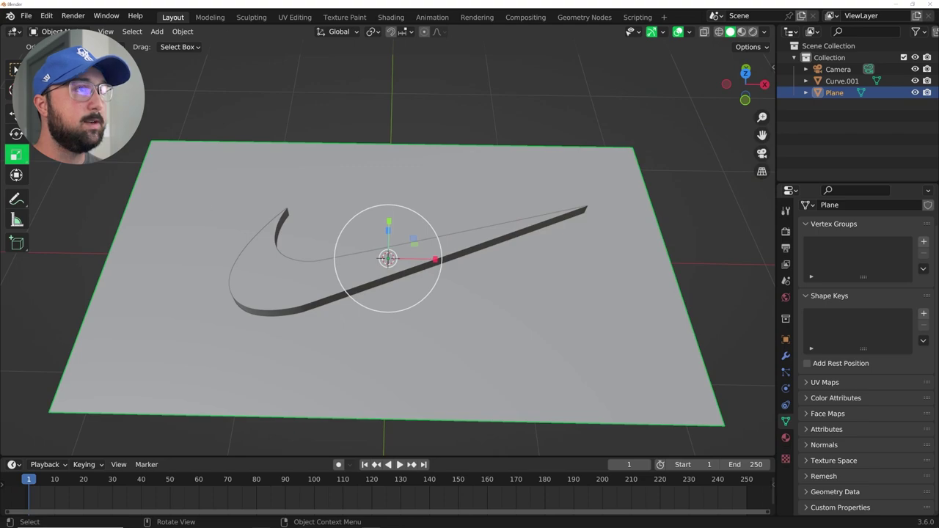
pyautogui.press('Tab')
pyautogui.scroll(8, 411, 273)
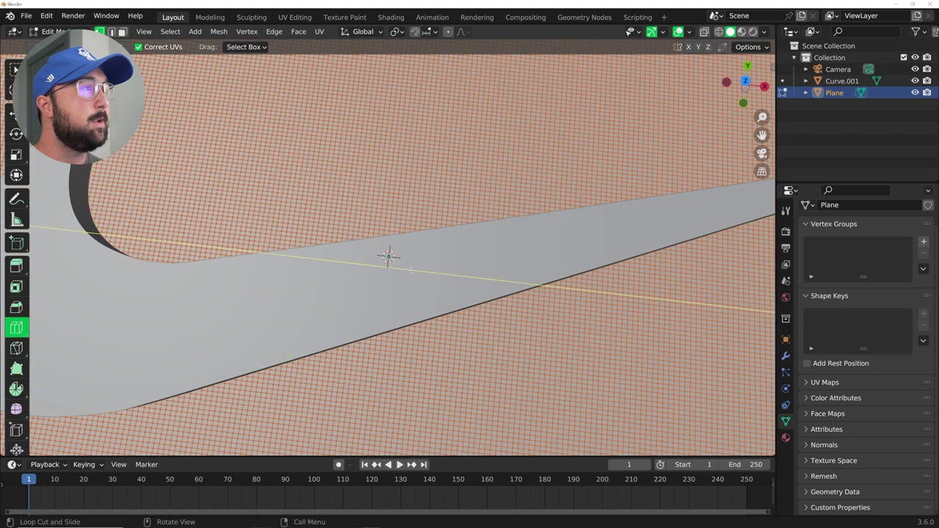
pyautogui.hotkey('shift', 'space')
pyautogui.press('g')
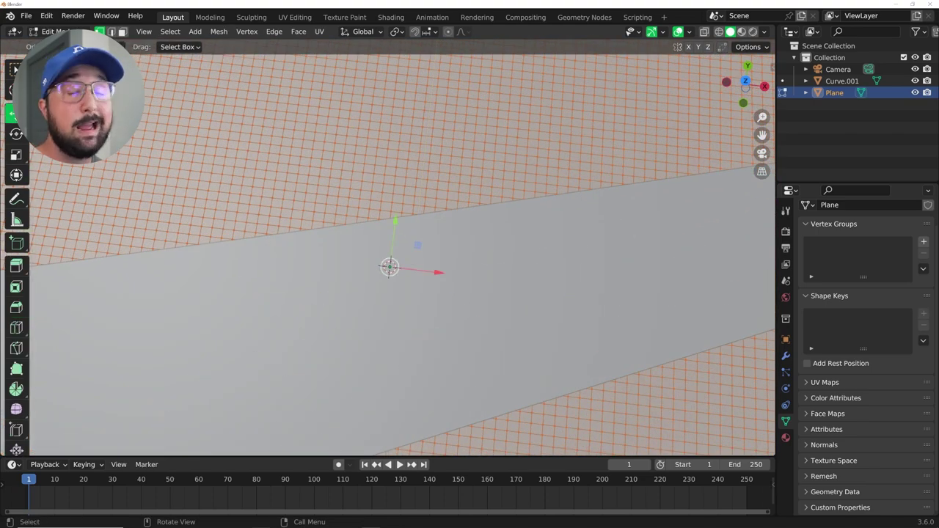
pyautogui.scroll(-8, 329, 245)
pyautogui.press('Tab')
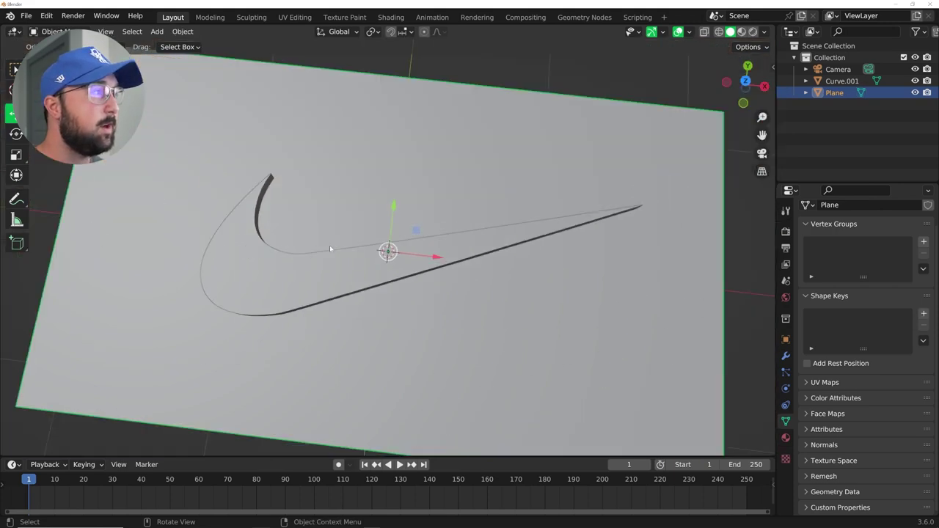
# Step: Rotate the plane 180 degrees around the X axis
pyautogui.moveTo(330, 245); pyautogui.dragTo(275, 274, button='middle')
pyautogui.click(275, 275)
pyautogui.click(189, 251)
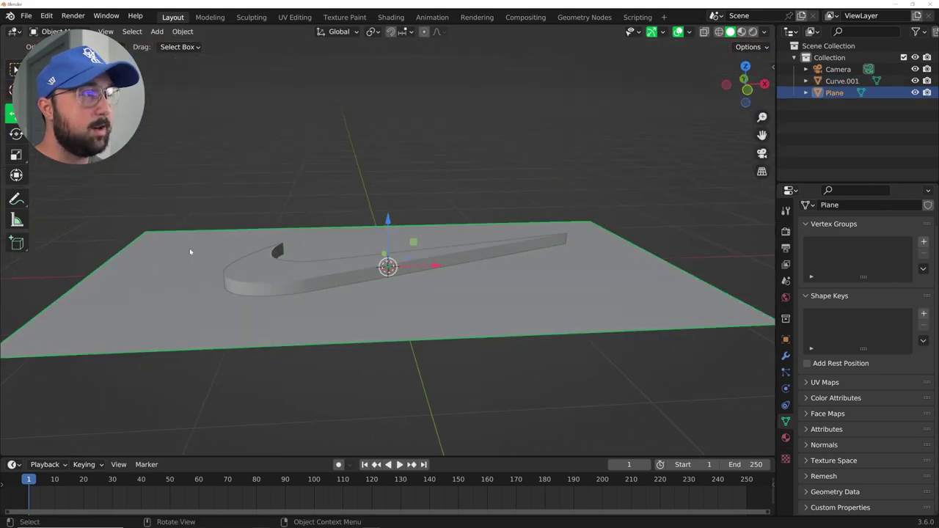
pyautogui.press('r')
pyautogui.write('x')
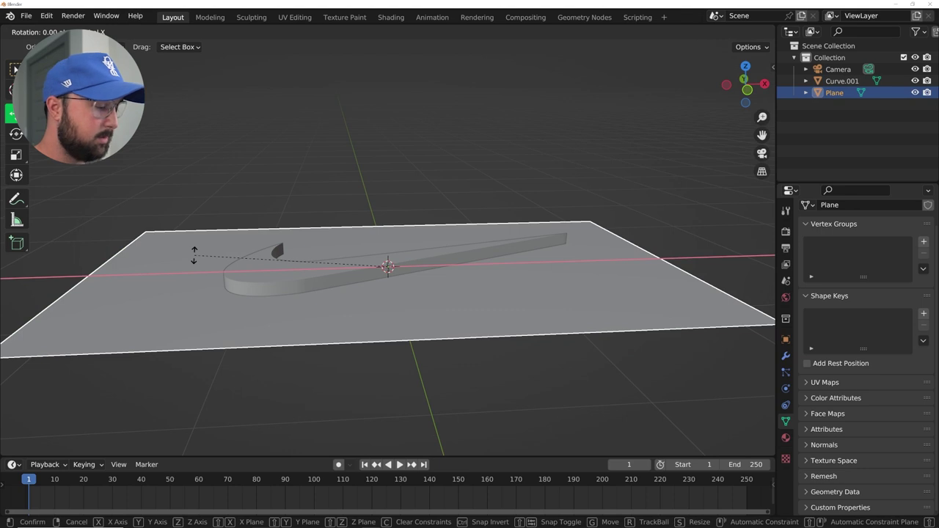
pyautogui.write('180')
pyautogui.press('Return')
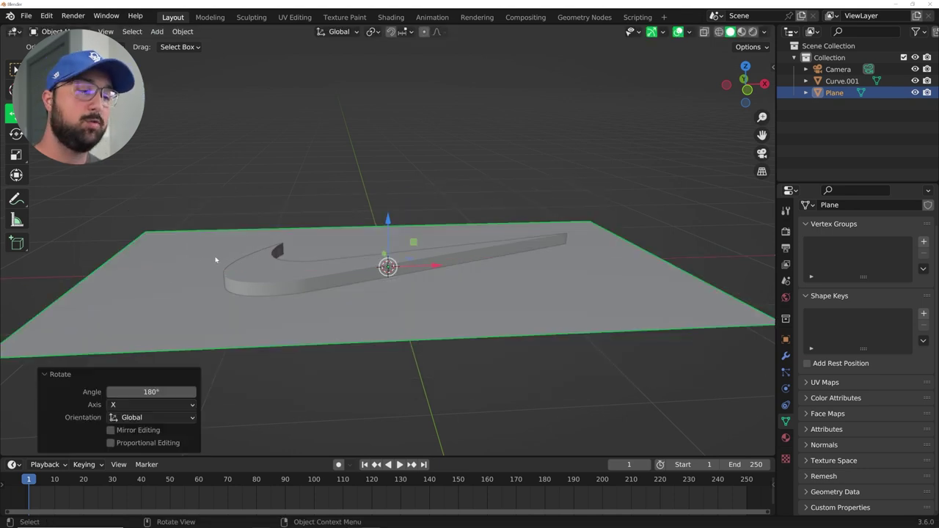
# Step: Enable Dynamic Paint physics on the plane and add a canvas to it
pyautogui.moveTo(239, 155); pyautogui.dragTo(292, 278, button='middle')
pyautogui.click(292, 278)
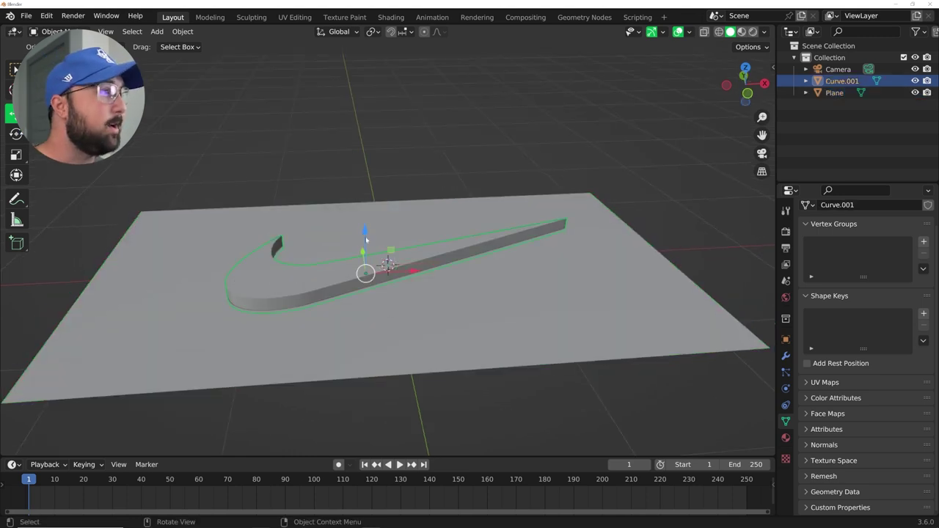
pyautogui.click(620, 322)
pyautogui.click(785, 356)
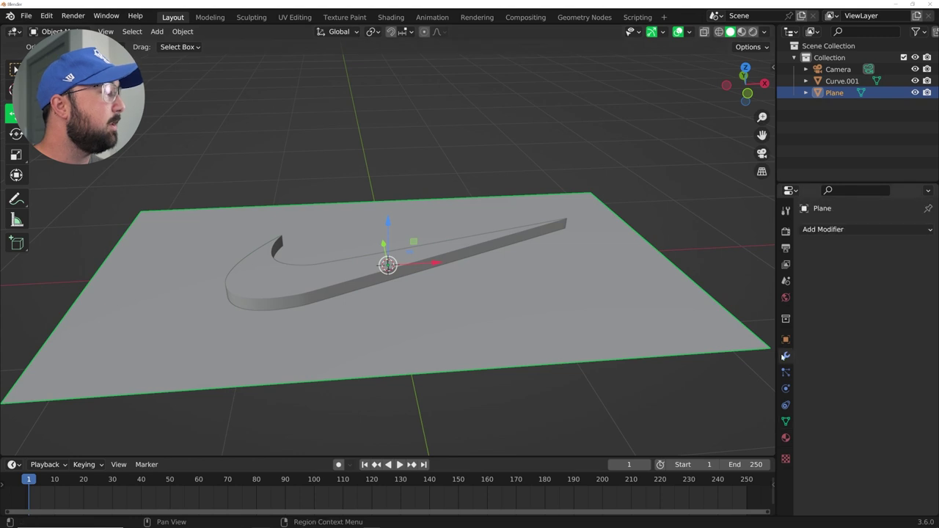
pyautogui.click(787, 373)
pyautogui.click(786, 389)
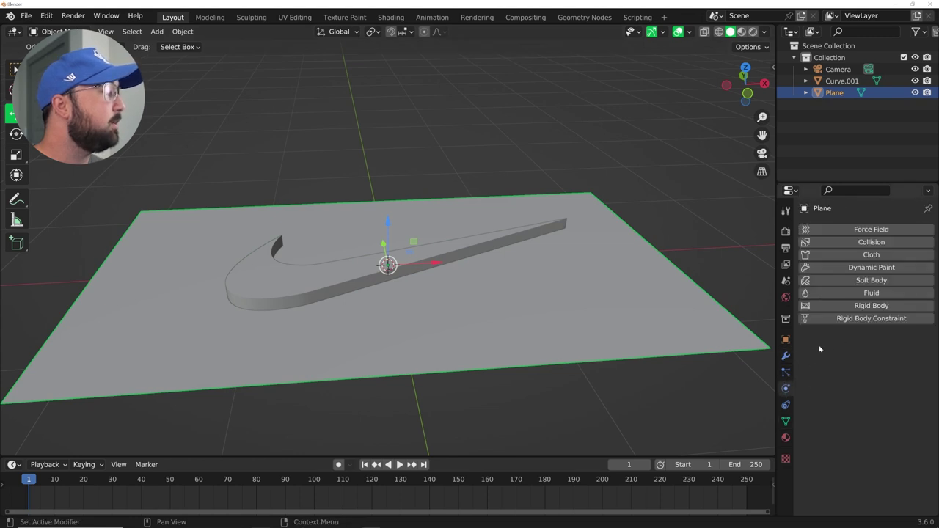
pyautogui.click(877, 270)
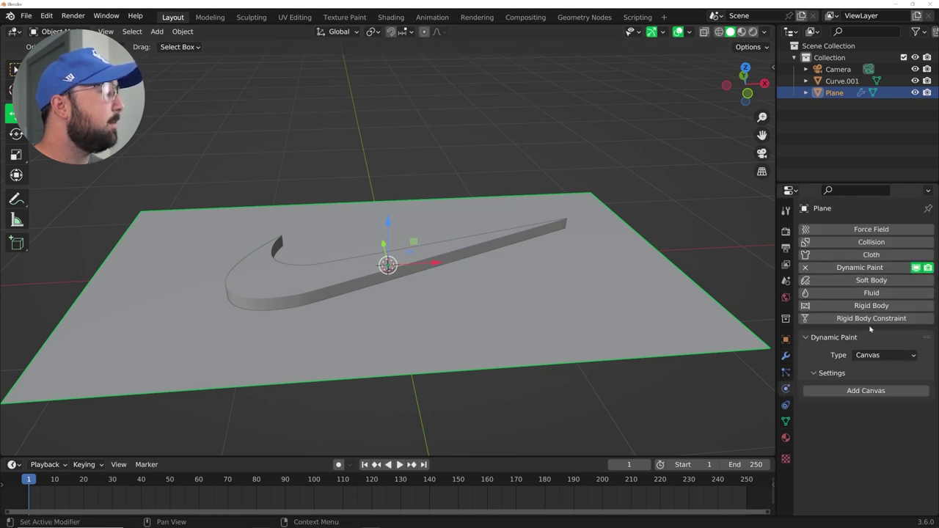
pyautogui.click(859, 391)
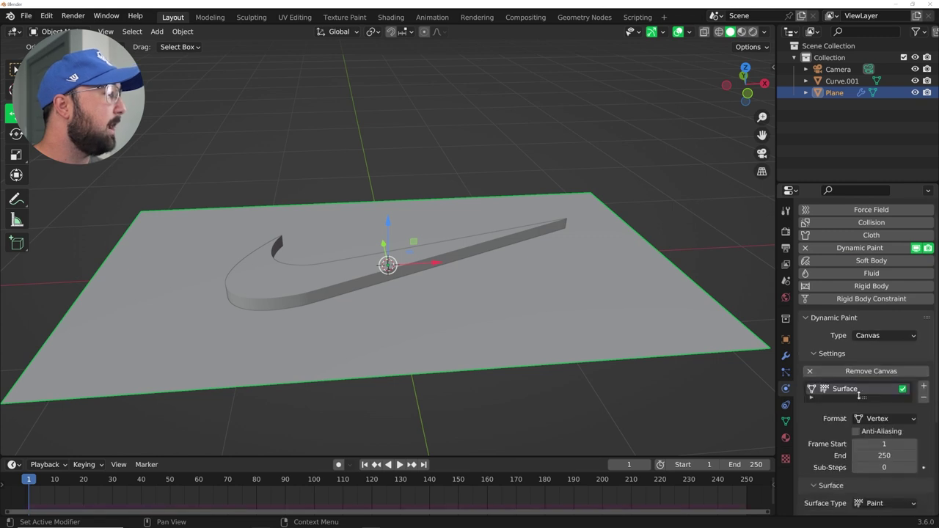
# Step: Set the Dynamic Paint canvas surface type of the plane to Displace
pyautogui.scroll(-2, 862, 393)
pyautogui.click(873, 389)
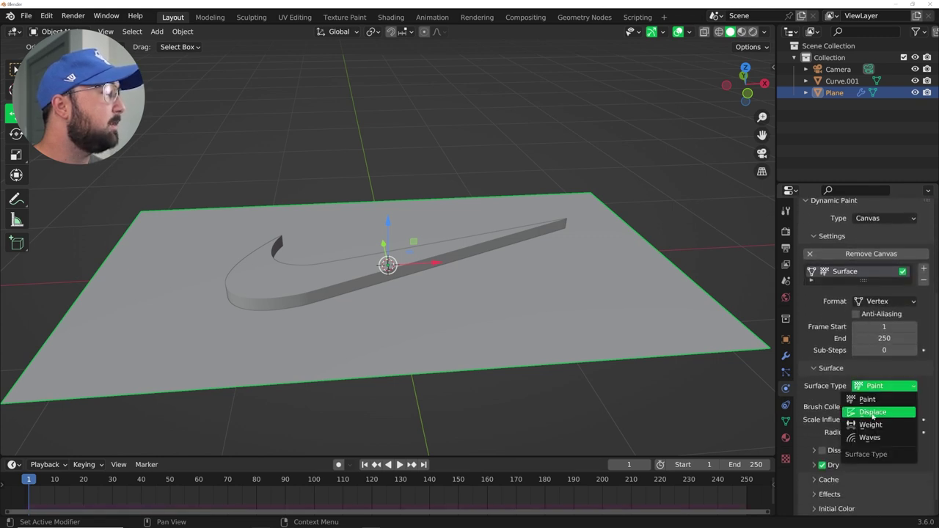
pyautogui.click(872, 413)
# Step: Simplify the swoosh mesh with Limited Dissolve applied to all of its geometry
pyautogui.click(445, 253)
pyautogui.press('`')
pyautogui.press('Tab')
pyautogui.press('Tab')
pyautogui.press('Tab')
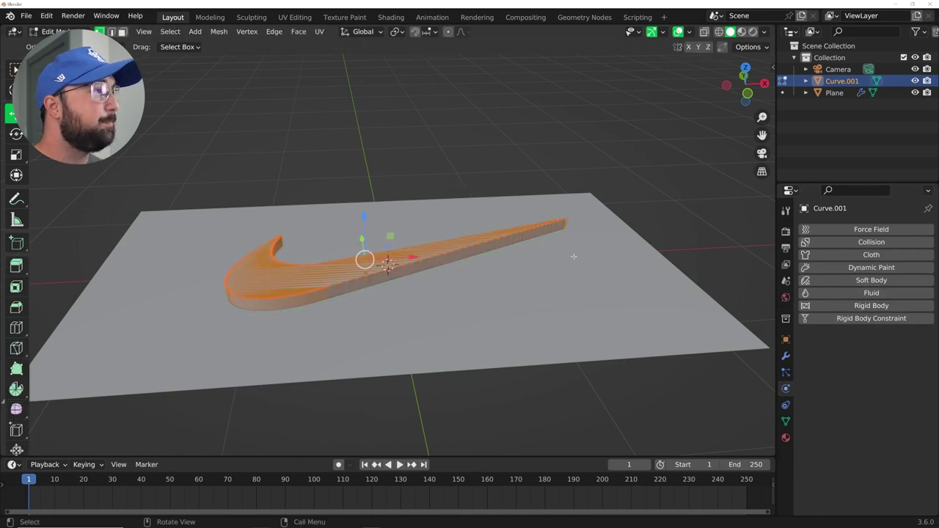
pyautogui.press('x')
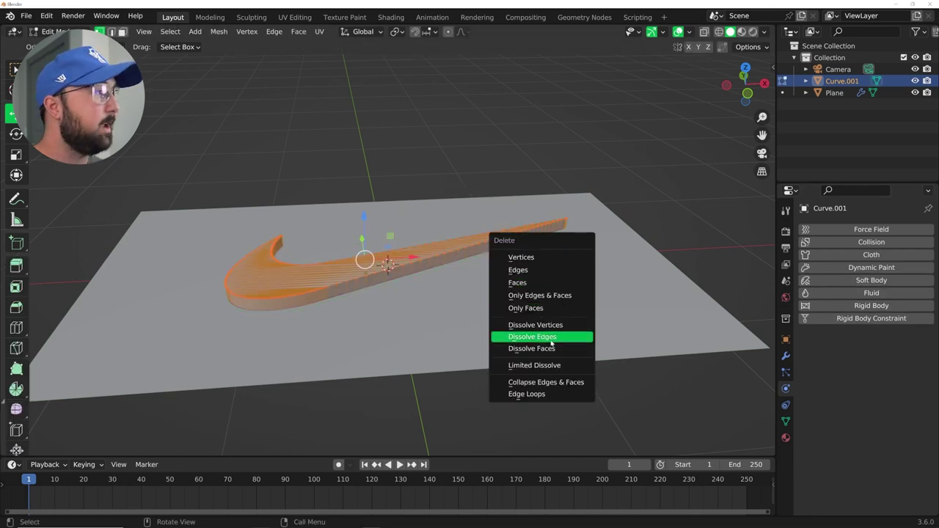
pyautogui.click(537, 372)
pyautogui.press('Tab')
pyautogui.moveTo(451, 267); pyautogui.dragTo(446, 226, button='middle')
pyautogui.press('Tab')
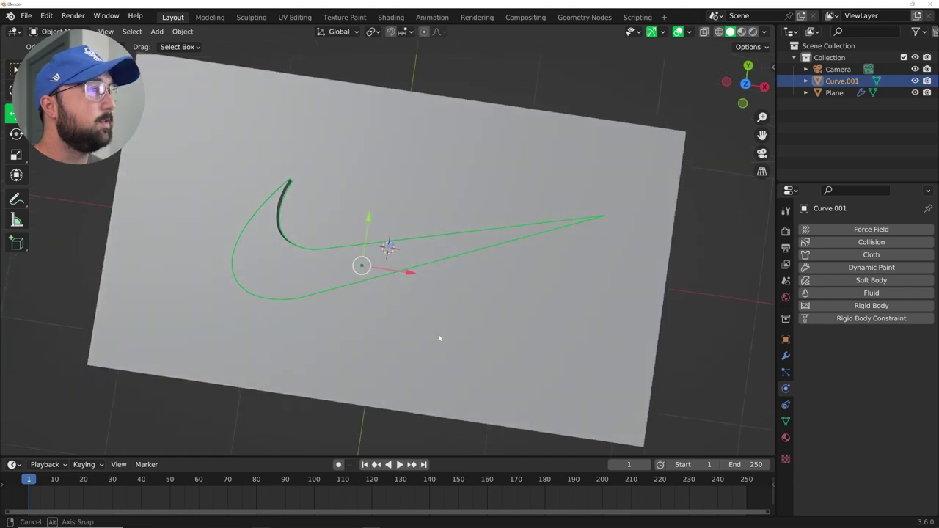
pyautogui.press('Tab')
pyautogui.scroll(3, 446, 228)
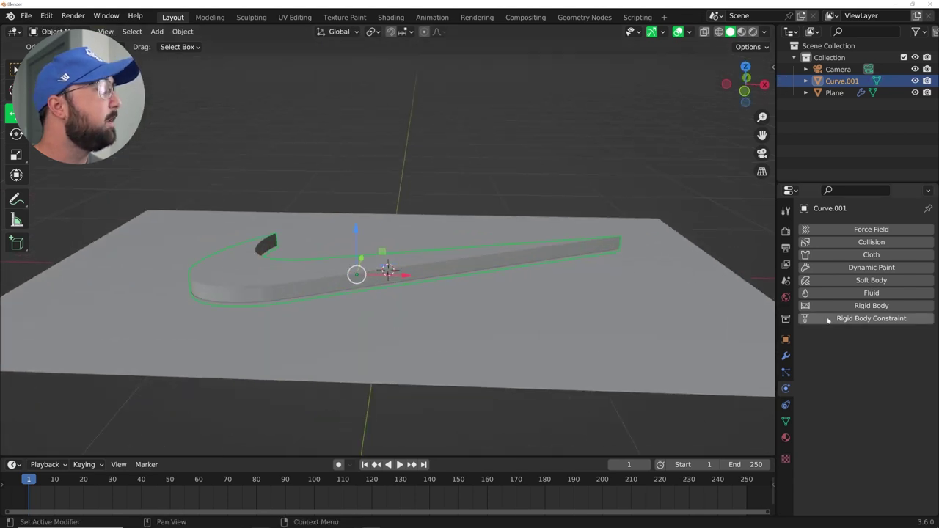
# Step: Enable Dynamic Paint physics on the swoosh, set its type to Brush and add the brush
pyautogui.click(873, 268)
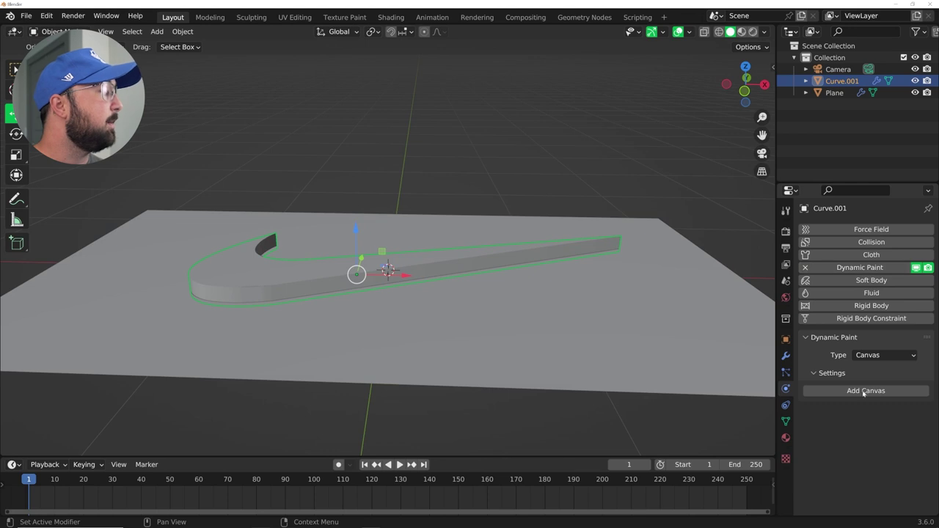
pyautogui.click(873, 356)
pyautogui.click(874, 381)
pyautogui.click(872, 390)
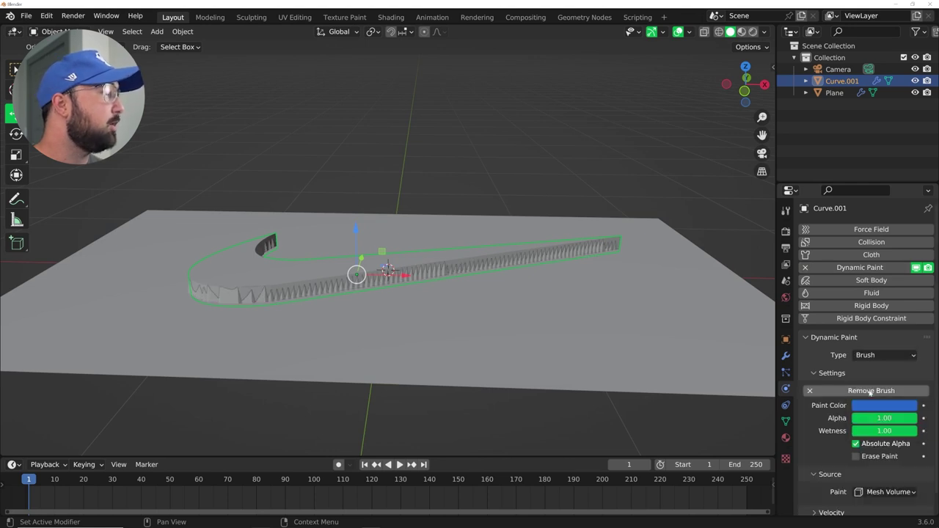
# Step: Hide the swoosh and add a Corrective Smooth modifier to the plane with Repeat set to 47
pyautogui.moveTo(262, 272); pyautogui.dragTo(419, 324, button='middle')
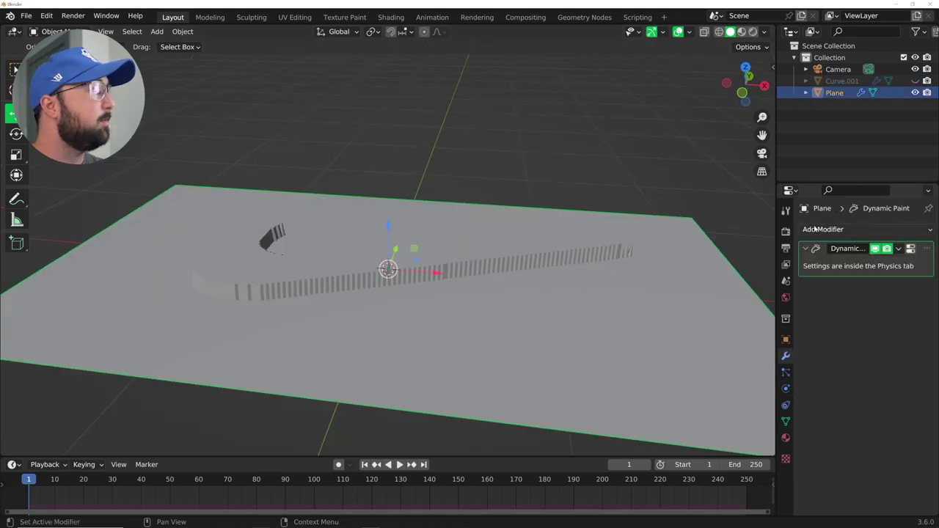
pyautogui.click(815, 229)
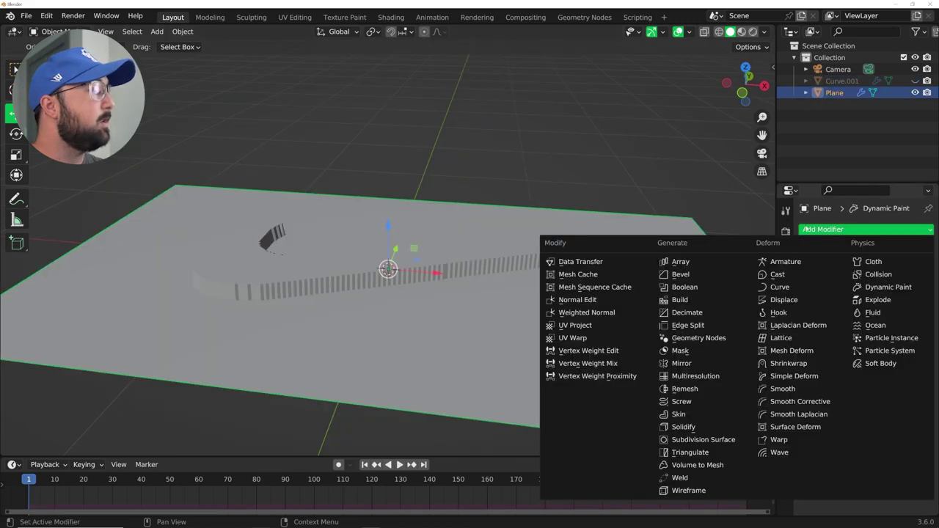
pyautogui.click(808, 229)
pyautogui.click(842, 230)
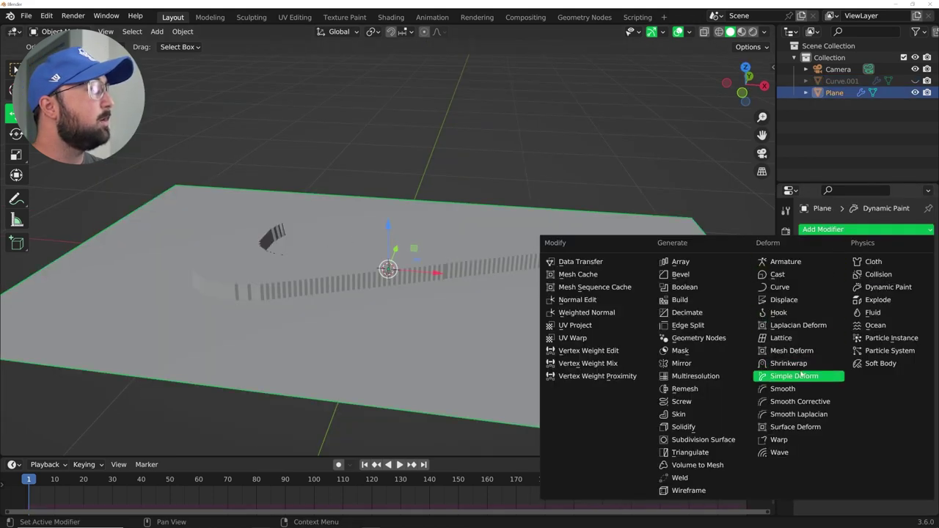
pyautogui.click(804, 401)
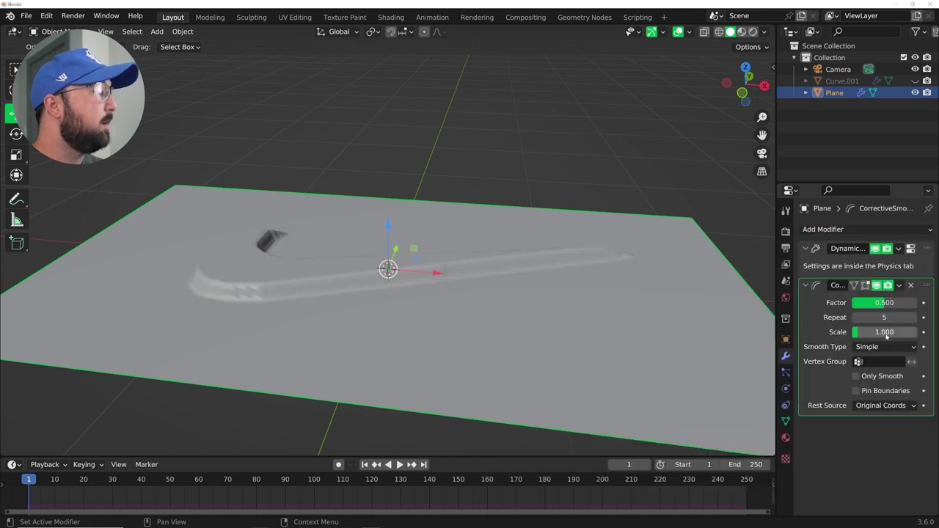
pyautogui.moveTo(885, 318); pyautogui.dragTo(911, 318)
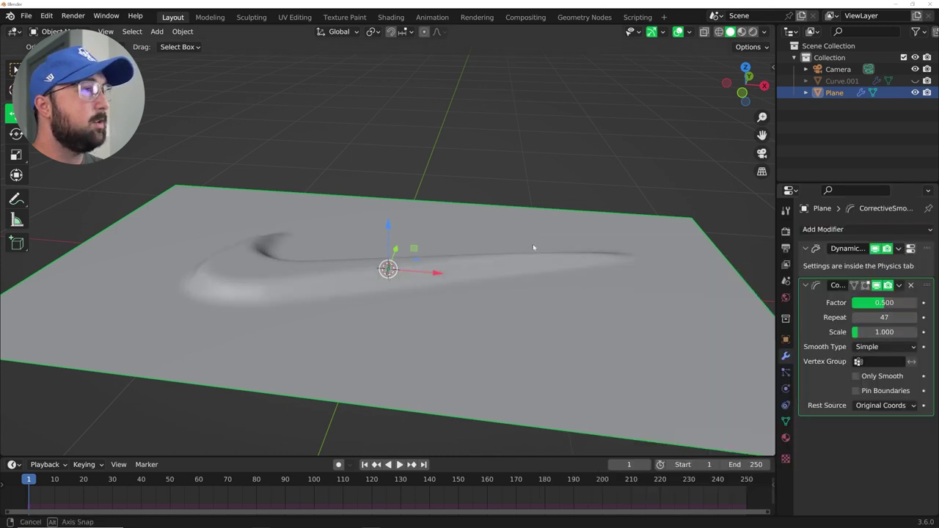
pyautogui.moveTo(534, 247); pyautogui.dragTo(540, 298, button='middle')
# Step: Apply Shade Smooth to the plane and check the swoosh relief from directly above
pyautogui.press('`')
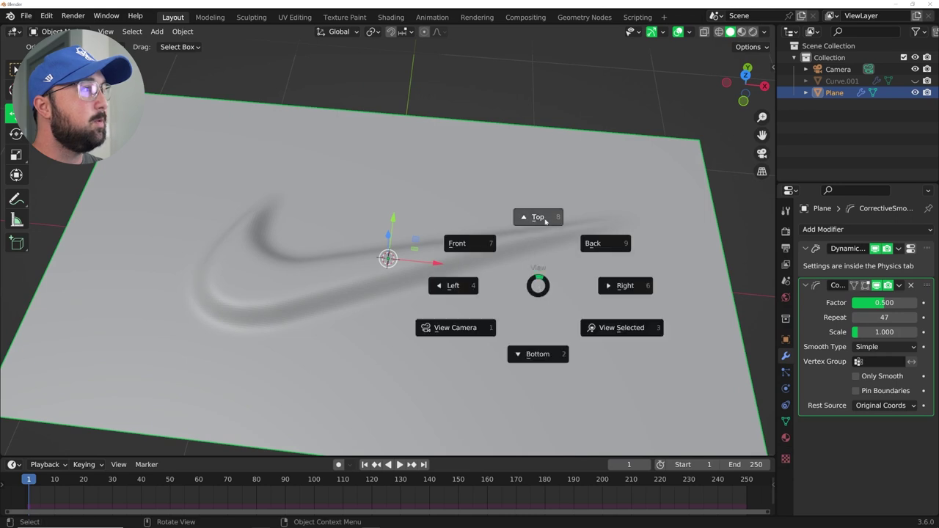
pyautogui.click(545, 220)
pyautogui.rightClick(401, 227)
pyautogui.rightClick(542, 170)
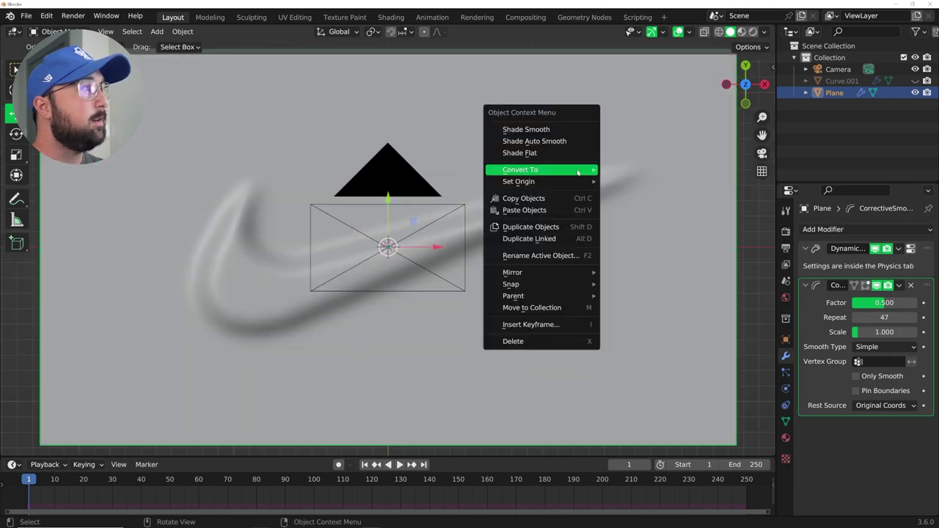
pyautogui.click(560, 136)
pyautogui.moveTo(451, 310); pyautogui.dragTo(353, 303, button='middle')
pyautogui.press('KP_7')
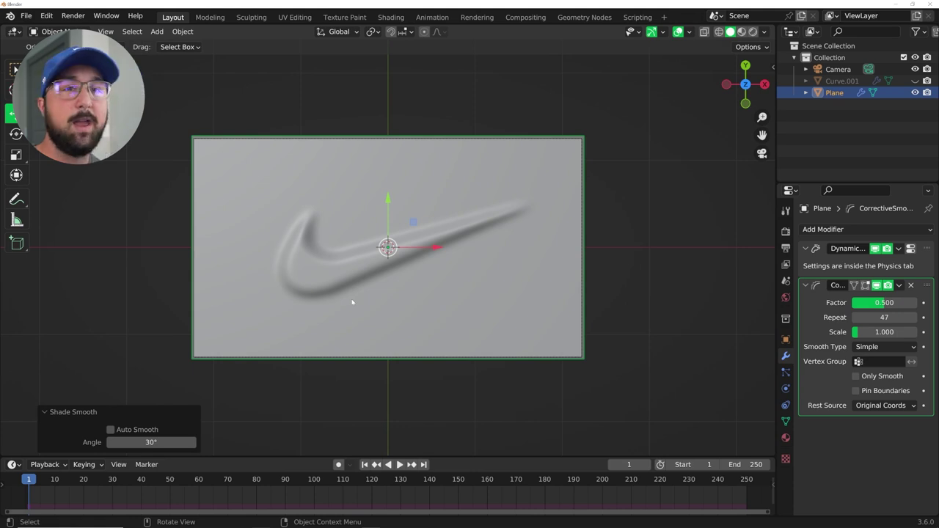
# Step: Unhide the swoosh and lower it beneath the plane to a Z location of about -0.155 m
pyautogui.moveTo(473, 234); pyautogui.dragTo(436, 338, button='middle')
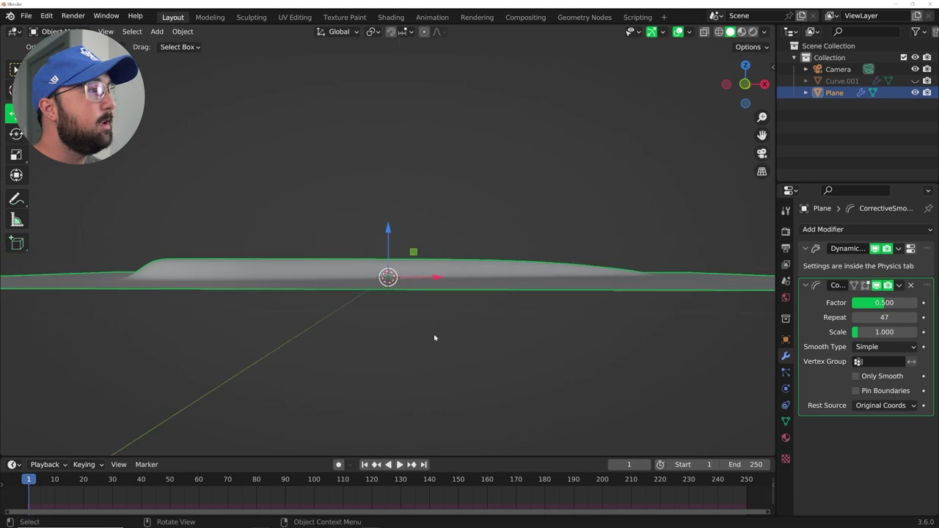
pyautogui.click(915, 81)
pyautogui.moveTo(392, 184); pyautogui.dragTo(384, 214, button='middle')
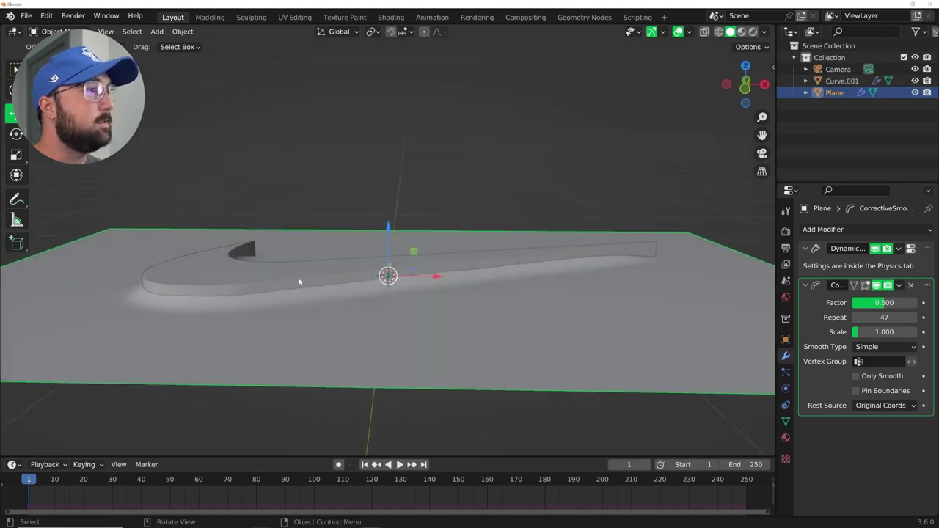
pyautogui.click(300, 281)
pyautogui.moveTo(359, 250); pyautogui.dragTo(354, 211, button='middle')
pyautogui.moveTo(351, 222); pyautogui.dragTo(351, 254)
pyautogui.moveTo(351, 254); pyautogui.dragTo(350, 263, button='middle')
pyautogui.moveTo(351, 263); pyautogui.dragTo(351, 227)
pyautogui.hotkey('ctrl', 'z')
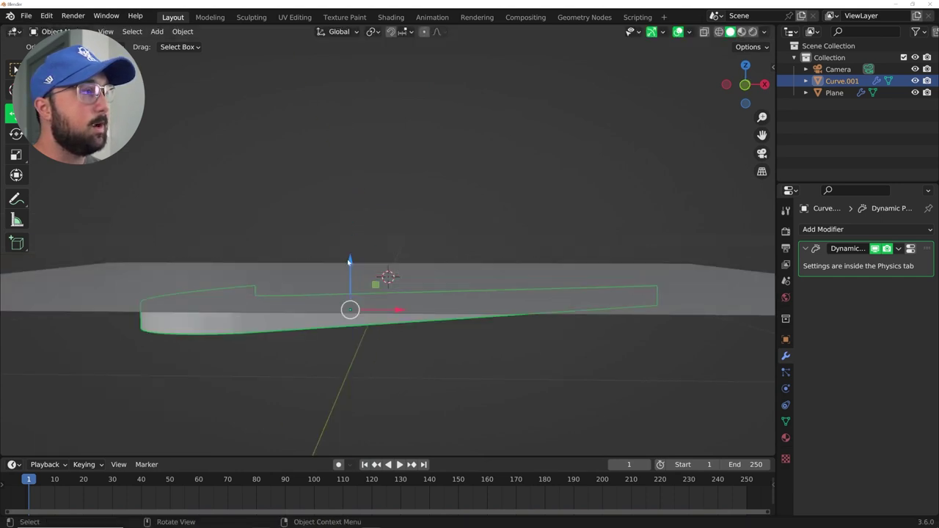
pyautogui.moveTo(350, 260); pyautogui.dragTo(351, 259, button='middle')
pyautogui.moveTo(351, 259); pyautogui.dragTo(351, 258)
pyautogui.moveTo(370, 268); pyautogui.dragTo(369, 277, button='middle')
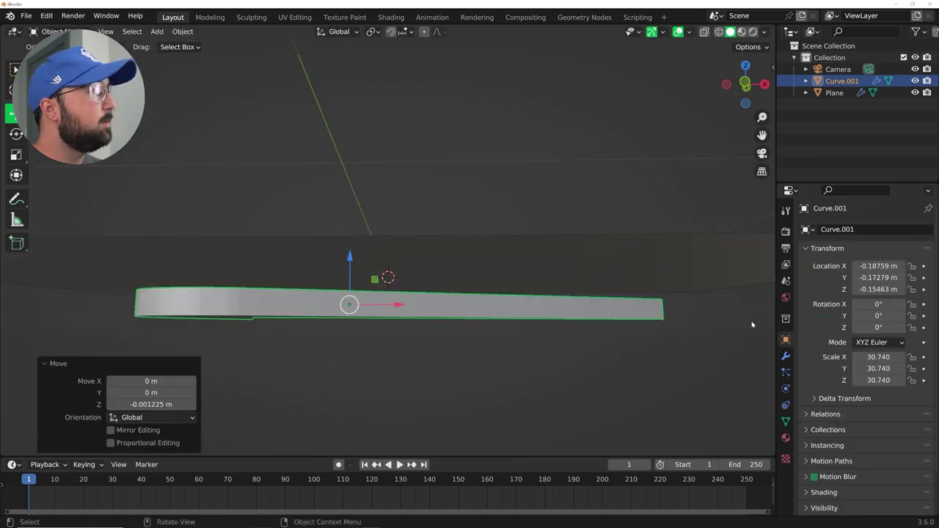
# Step: Tilt the swoosh to 6.3° around Y, lower it to Z -0.19781 m, and keyframe both values at frame 1
pyautogui.moveTo(879, 316); pyautogui.dragTo(897, 316)
pyautogui.hotkey('ctrl', 'z')
pyautogui.moveTo(583, 290); pyautogui.dragTo(582, 302, button='middle')
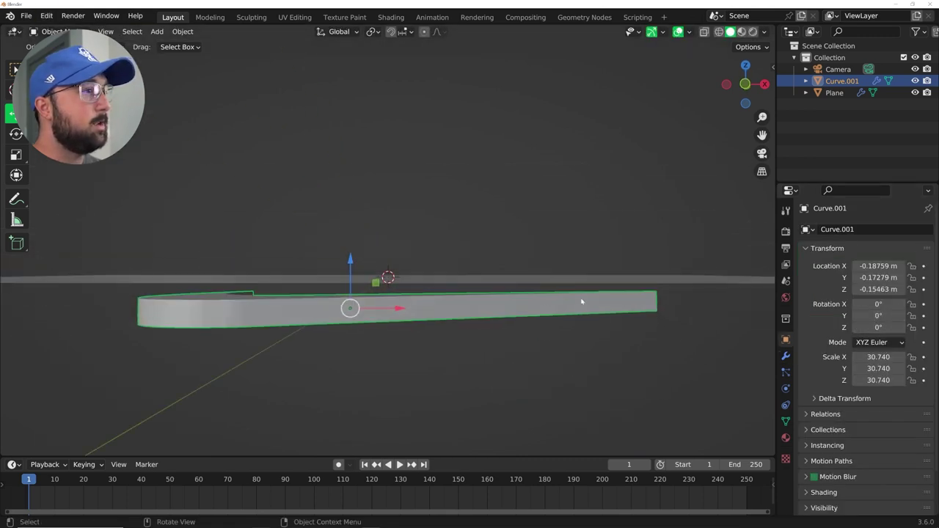
pyautogui.moveTo(878, 315); pyautogui.dragTo(899, 316)
pyautogui.moveTo(360, 260); pyautogui.dragTo(361, 270)
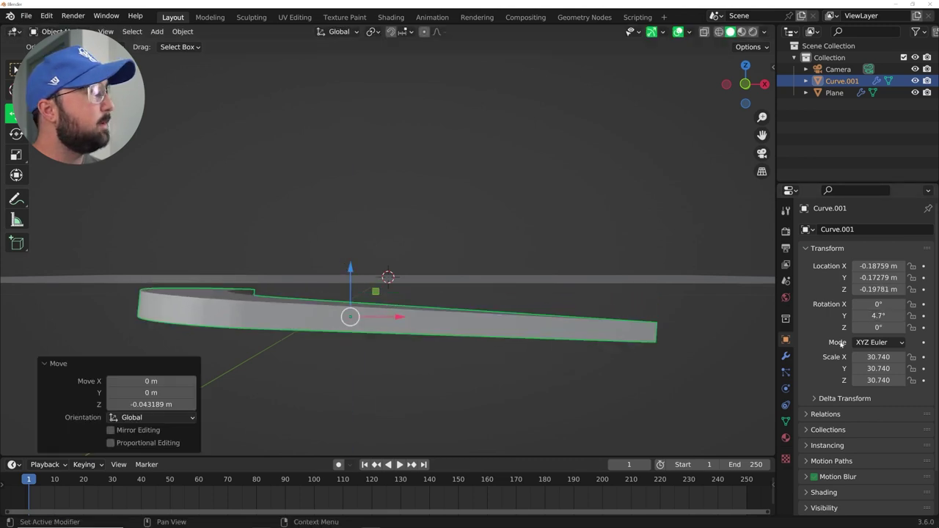
pyautogui.moveTo(878, 315); pyautogui.dragTo(913, 321)
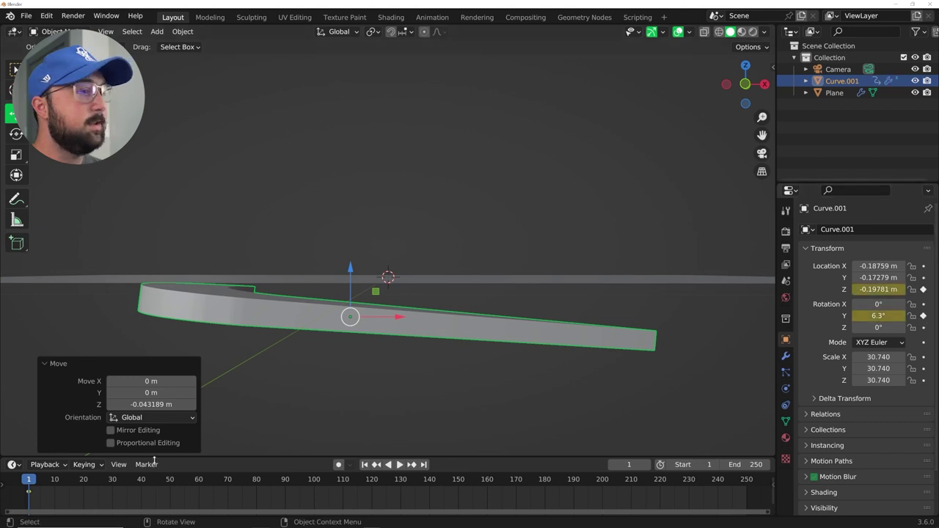
# Step: At frame 70, set the swoosh's Y rotation to 0° and Z location to -0.009815 m, and keyframe both
pyautogui.click(227, 484)
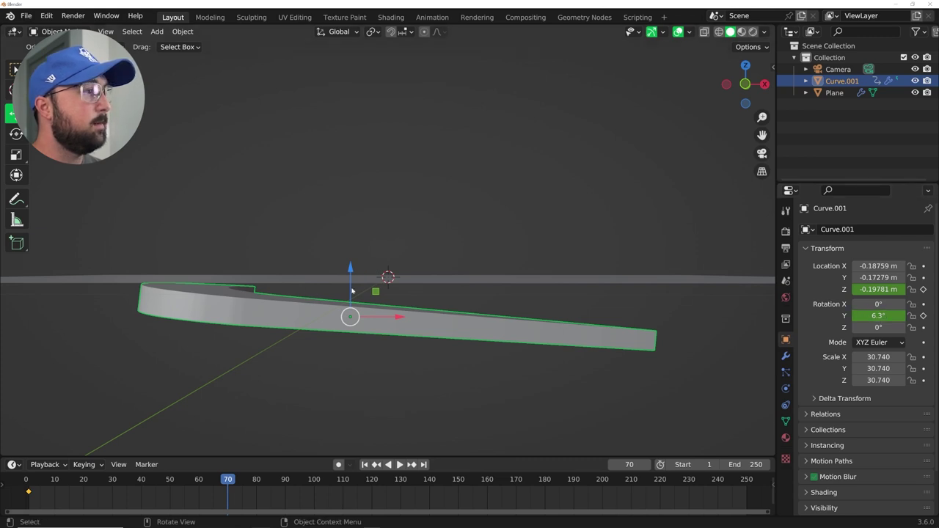
pyautogui.click(890, 315)
pyautogui.write('0')
pyautogui.press('Return')
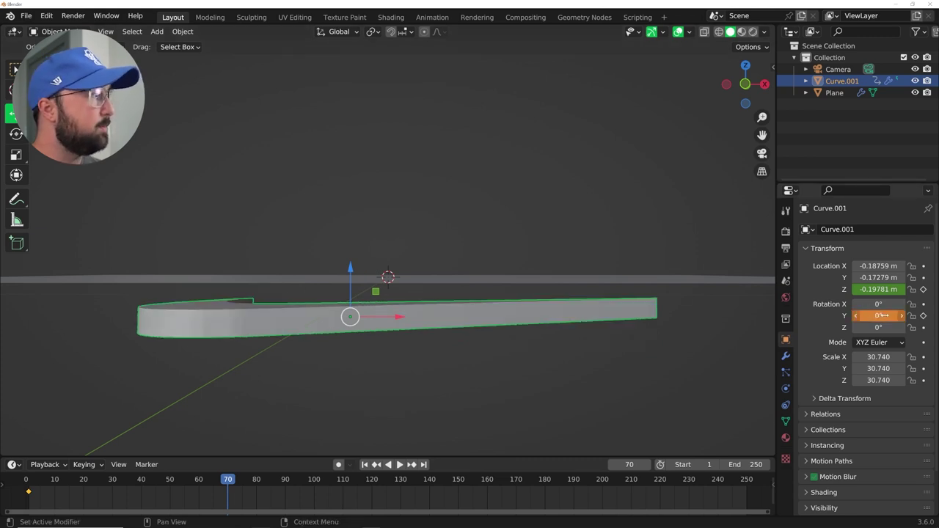
pyautogui.moveTo(873, 289); pyautogui.dragTo(917, 290)
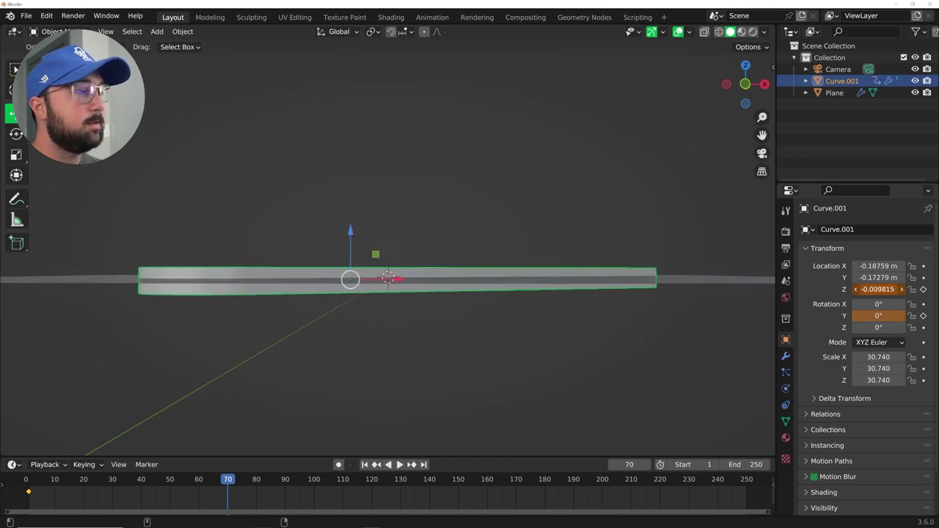
pyautogui.click(923, 290)
pyautogui.click(924, 317)
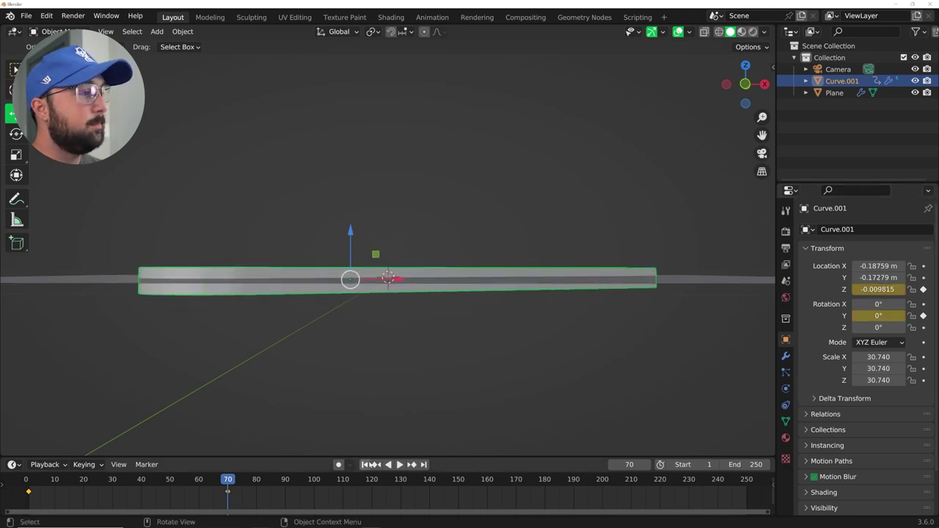
# Step: Hide the swoosh from the viewport and renders, play the animation from frame 1, and rewind it
pyautogui.click(366, 465)
pyautogui.moveTo(354, 352); pyautogui.dragTo(356, 371, button='middle')
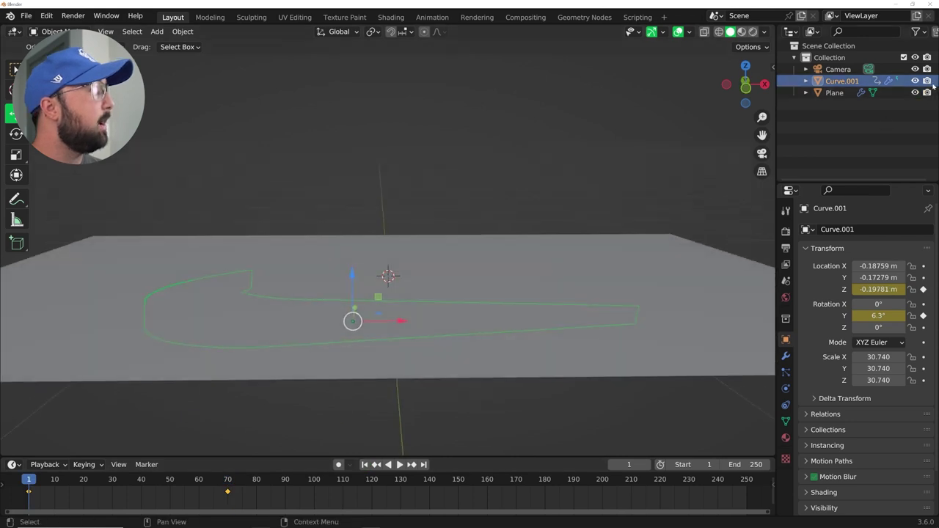
pyautogui.press('h')
pyautogui.press('space')
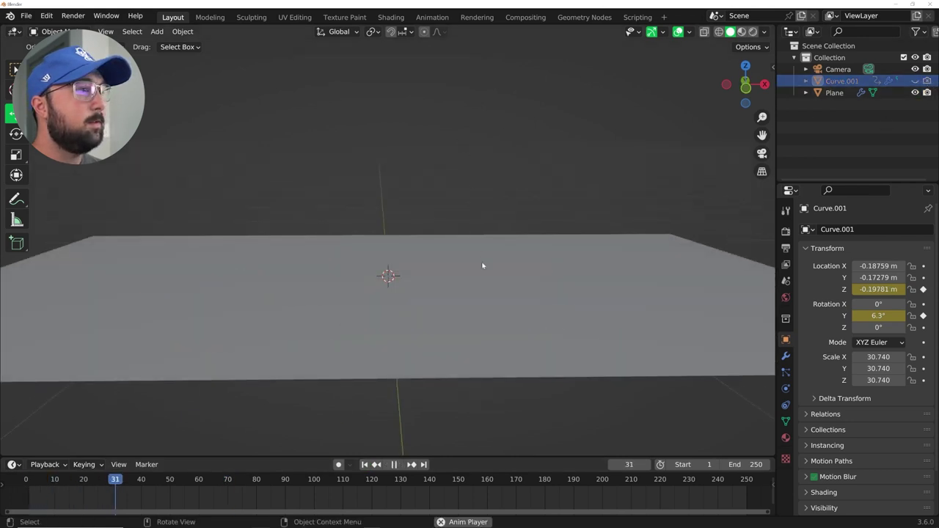
pyautogui.moveTo(467, 291); pyautogui.dragTo(461, 320, button='middle')
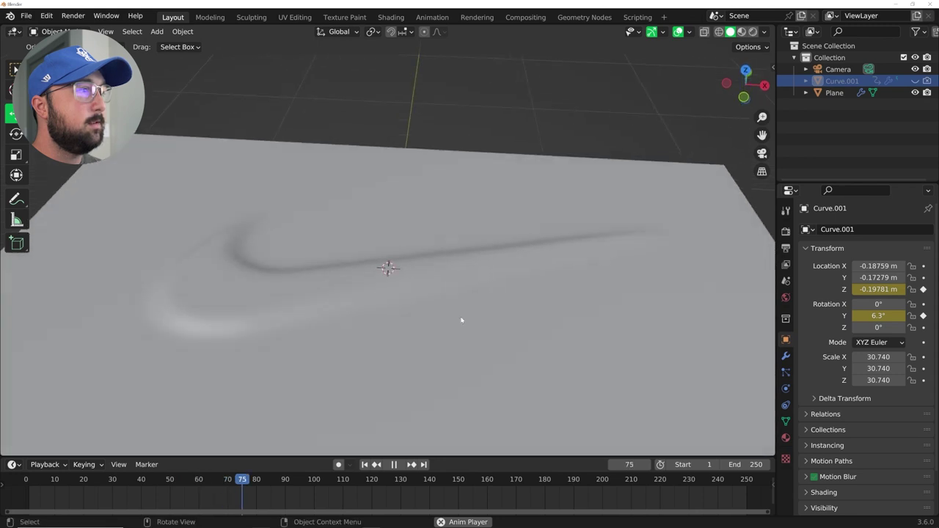
pyautogui.press('space')
pyautogui.click(365, 464)
pyautogui.moveTo(374, 323); pyautogui.dragTo(376, 293, button='middle')
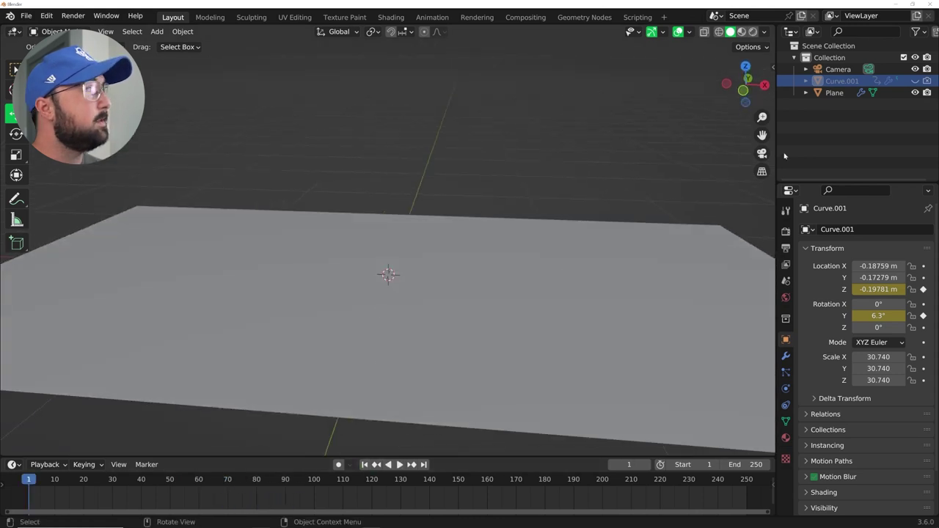
# Step: Unhide the swoosh and move its end keyframes from frame 70 to frame 40
pyautogui.click(916, 82)
pyautogui.click(842, 81)
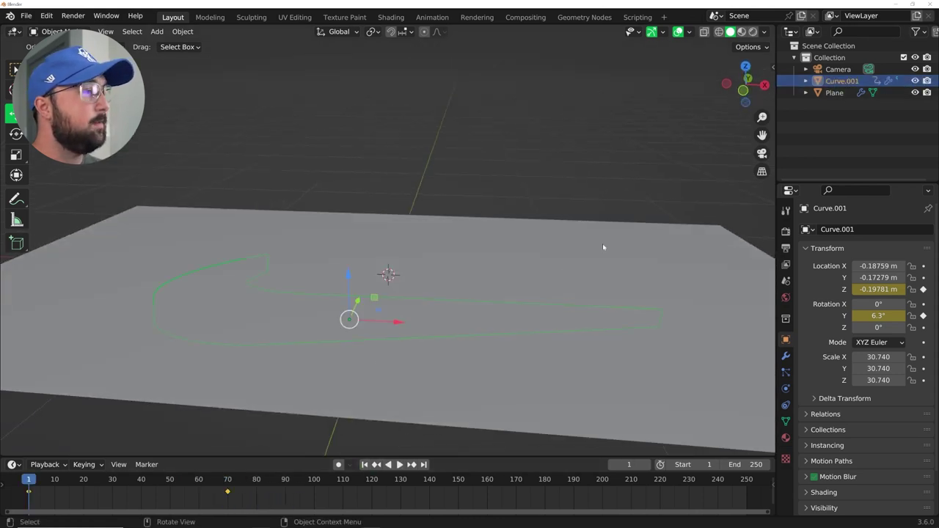
pyautogui.moveTo(229, 492); pyautogui.dragTo(141, 496)
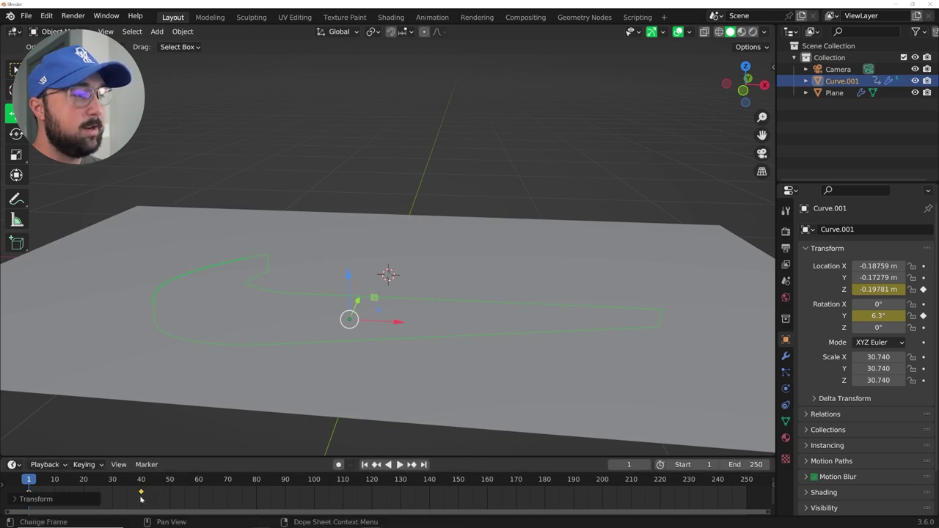
# Step: Hide the swoosh in the viewport and replay the animation from frame 1 to review the displacement up close
pyautogui.click(915, 80)
pyautogui.press('space')
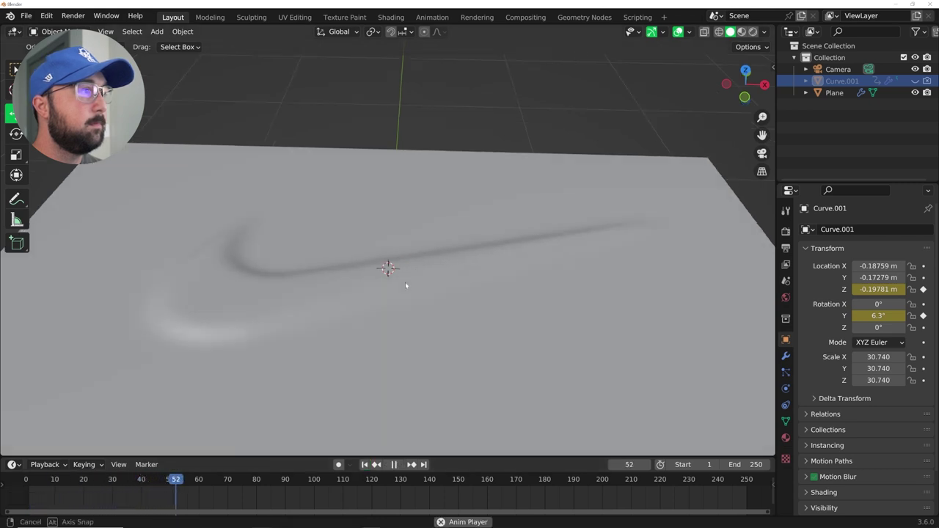
pyautogui.moveTo(405, 282); pyautogui.dragTo(406, 315, button='middle')
pyautogui.press('space')
pyautogui.click(366, 468)
pyautogui.moveTo(365, 361); pyautogui.dragTo(362, 306, button='middle')
pyautogui.press('space')
pyautogui.scroll(2, 338, 322)
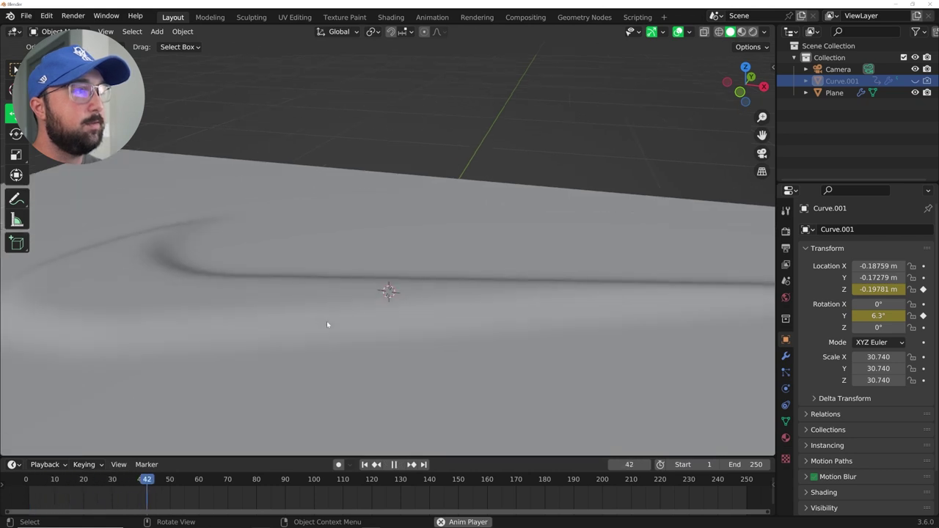
pyautogui.press('space')
# Step: Select the plane and examine its Corrective Smooth modifier and its Dynamic Paint canvas displacement settings
pyautogui.click(327, 323)
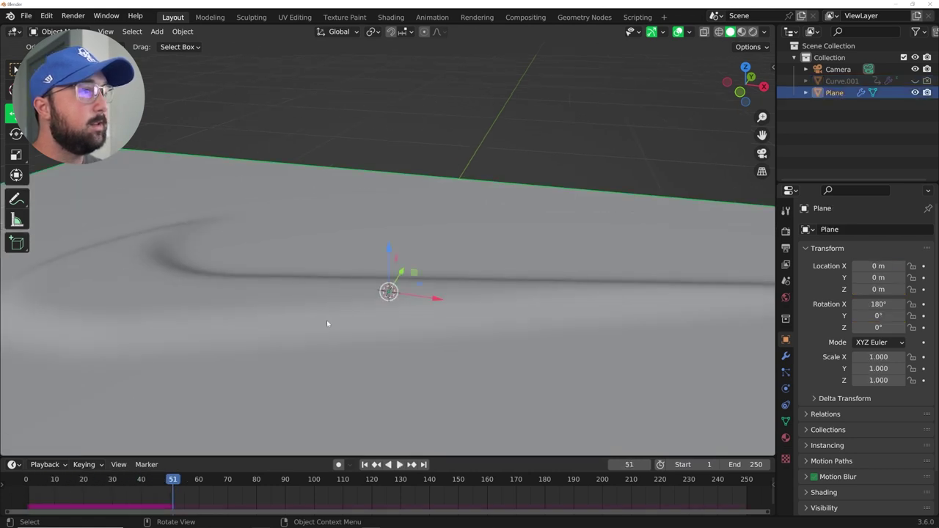
pyautogui.click(786, 357)
pyautogui.moveTo(462, 327); pyautogui.dragTo(475, 293, button='middle')
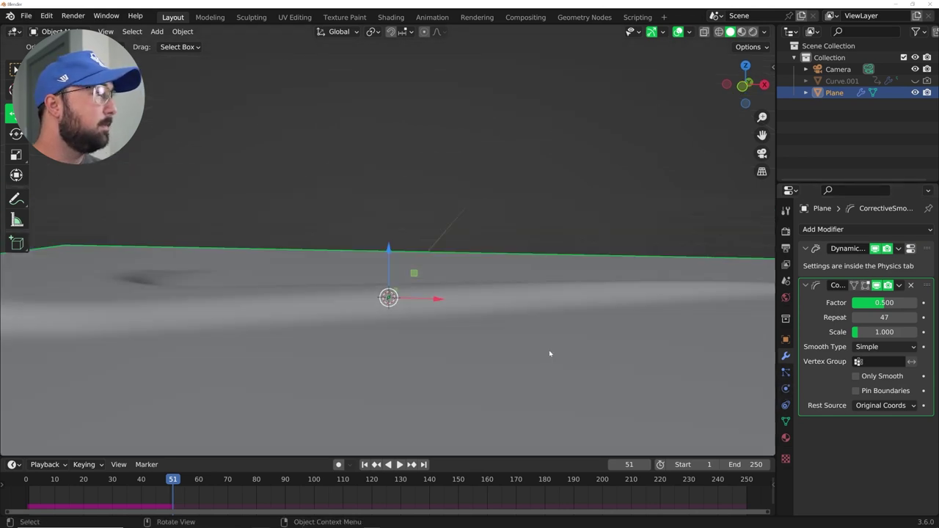
pyautogui.click(786, 373)
pyautogui.click(786, 389)
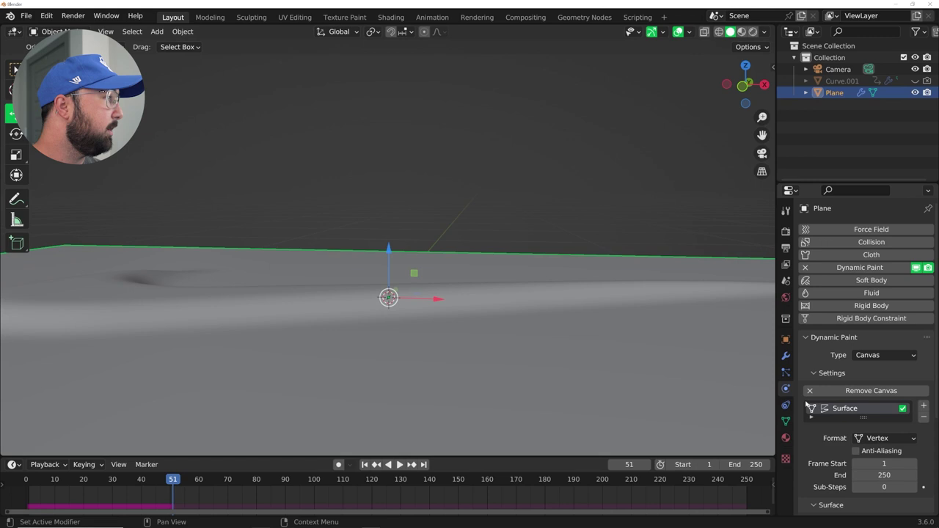
pyautogui.scroll(-5, 842, 405)
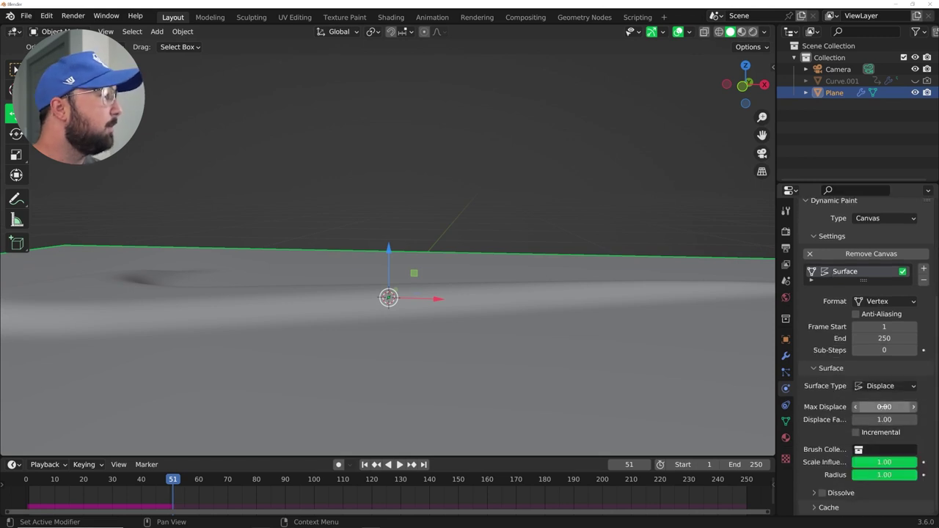
pyautogui.moveTo(261, 278)
pyautogui.mouseDown(button='middle')
pyautogui.moveTo(203, 334)
pyautogui.moveTo(290, 314)
pyautogui.mouseUp(button='middle')
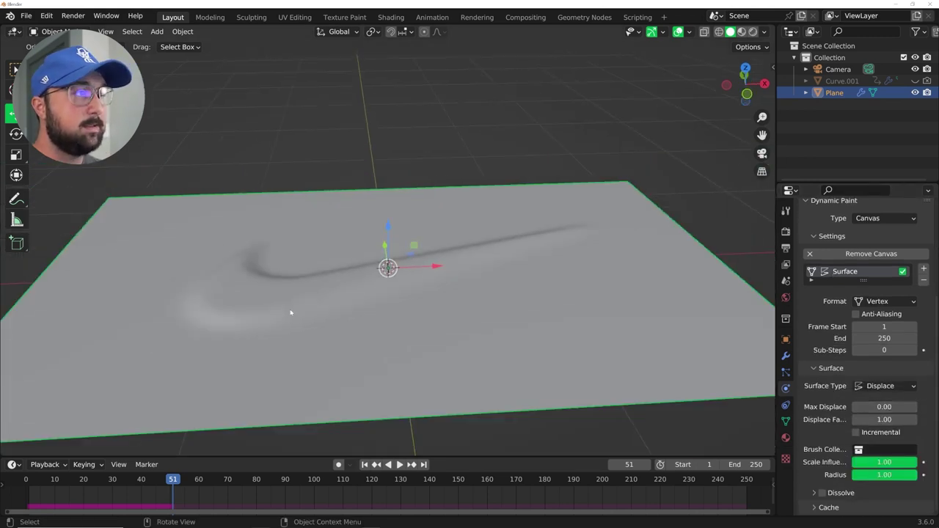
# Step: View the plane from the top and replay the animation from frame 1 through frame 70 to check the displacement
pyautogui.press('`')
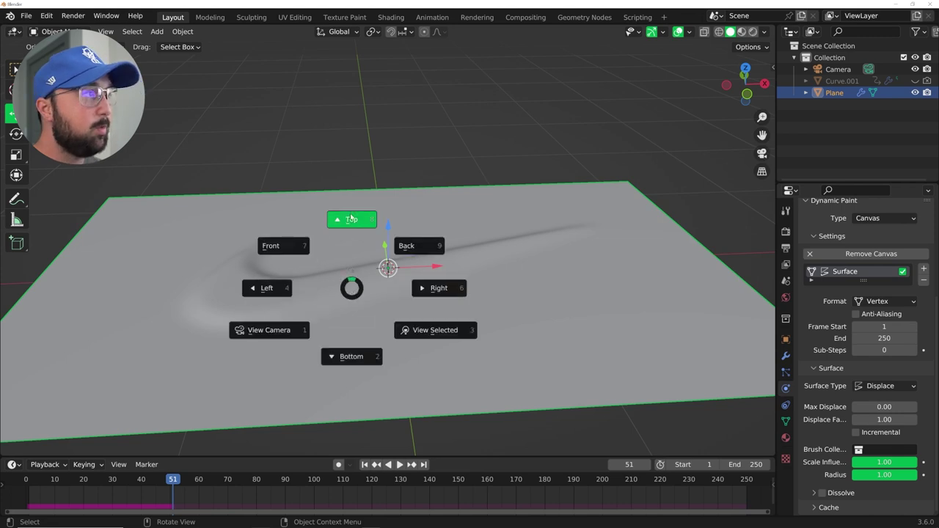
pyautogui.click(341, 241)
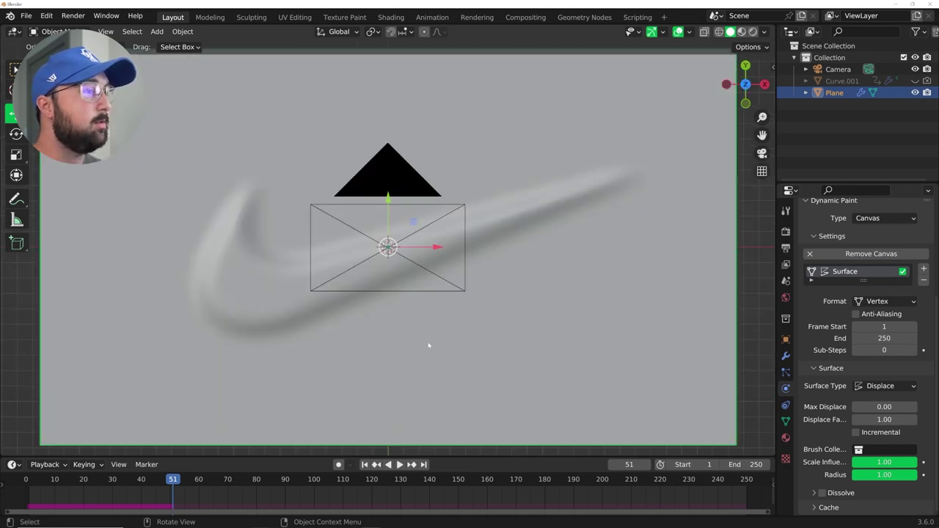
pyautogui.click(365, 465)
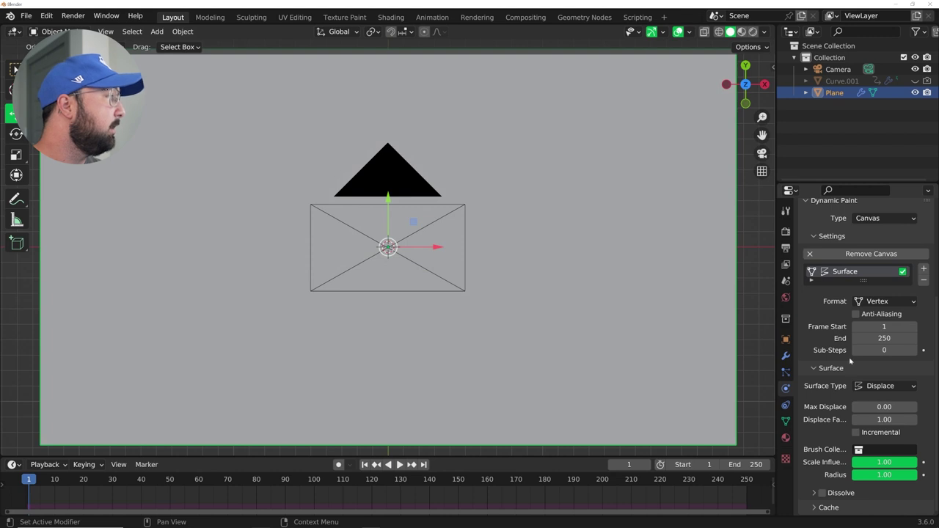
pyautogui.press('space')
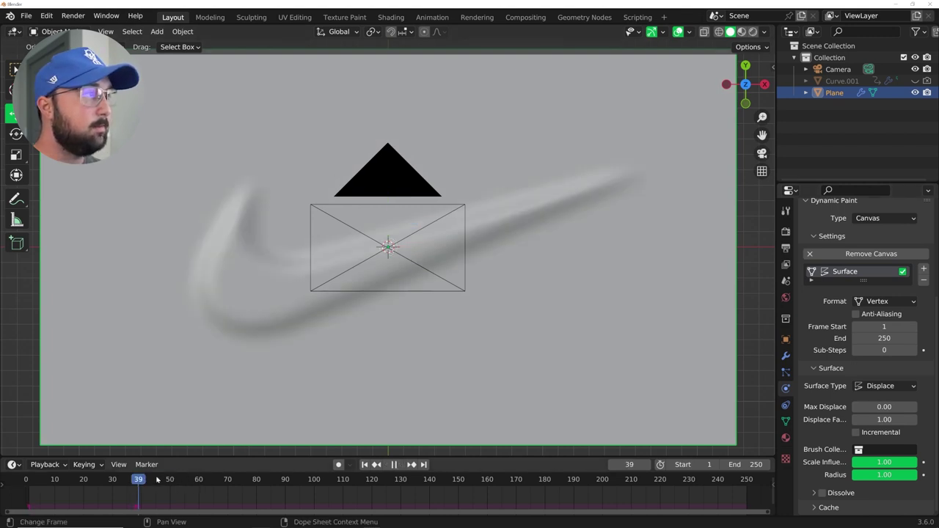
pyautogui.press('space')
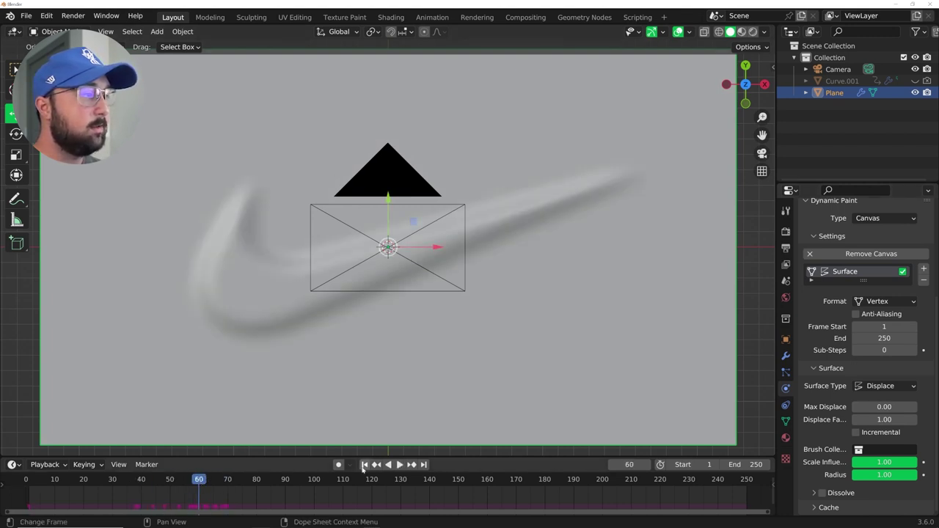
pyautogui.click(364, 466)
pyautogui.press('space')
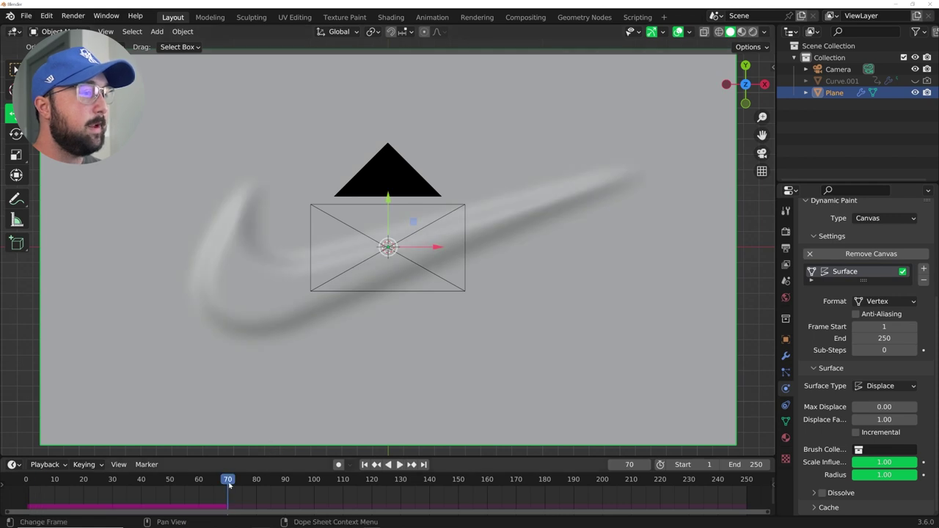
# Step: Save the file and bake the plane's Dynamic Paint cache with the surface's end frame set to 70
pyautogui.click(826, 508)
pyautogui.scroll(-5, 844, 440)
pyautogui.click(25, 15)
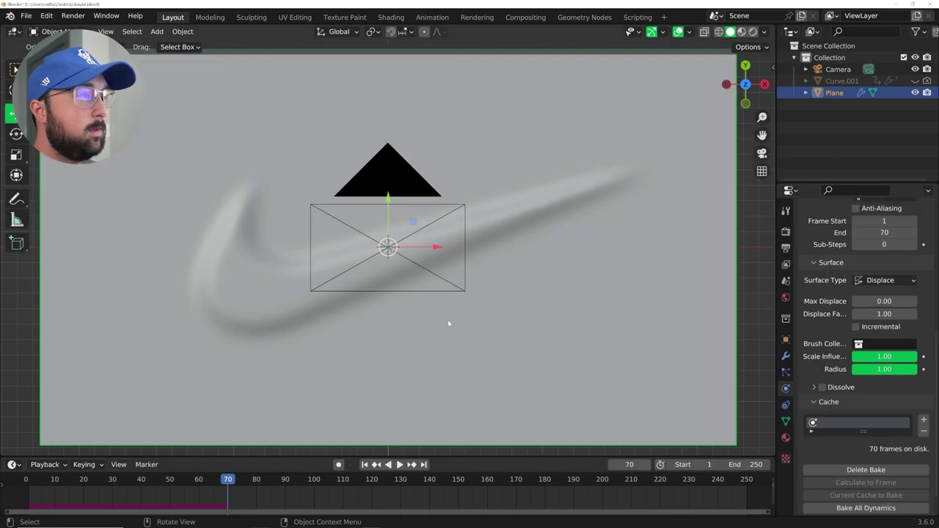
# Step: Play the baked displacement from frame 1 in an angled view of the plane, and rewind it
pyautogui.moveTo(446, 325); pyautogui.dragTo(443, 231, button='middle')
pyautogui.click(365, 465)
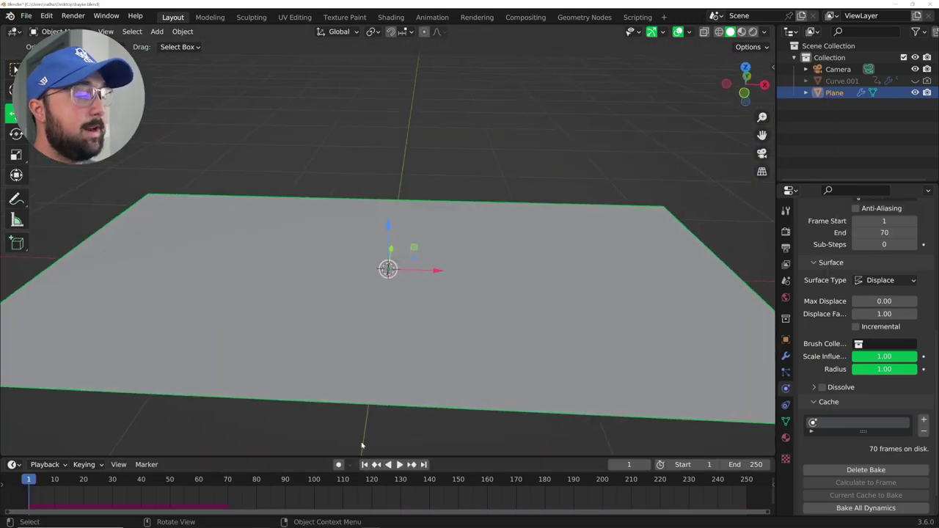
pyautogui.press('space')
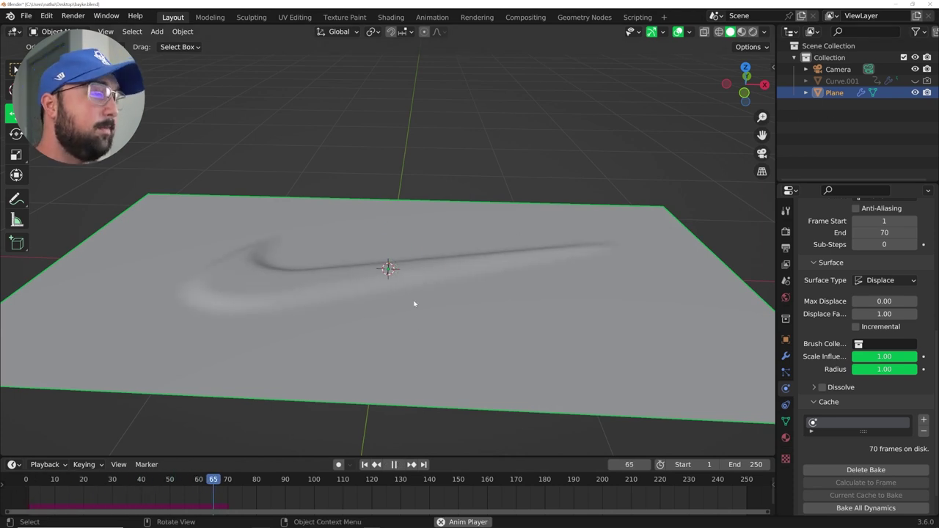
pyautogui.press('space')
pyautogui.click(365, 466)
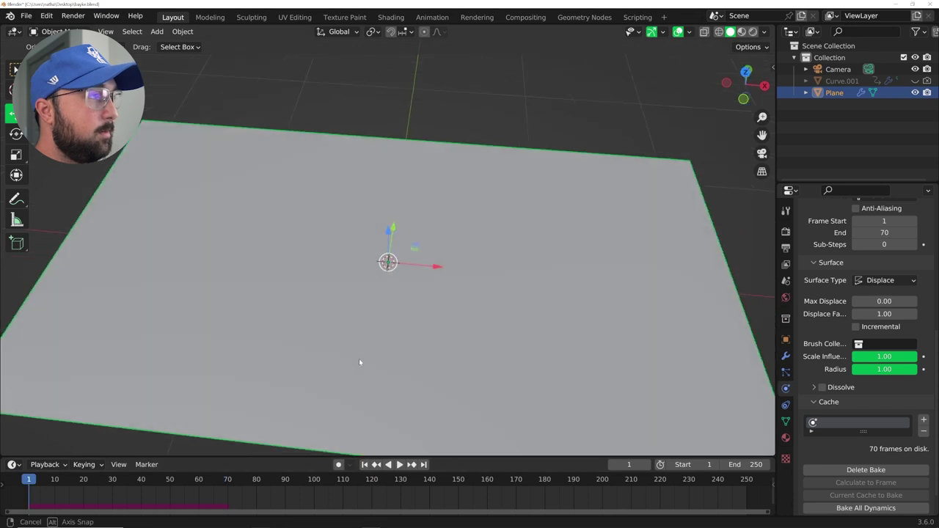
# Step: Check the plane's framing through the camera and switch the viewport to rendered shading
pyautogui.press('KP_0')
pyautogui.press('KP_0')
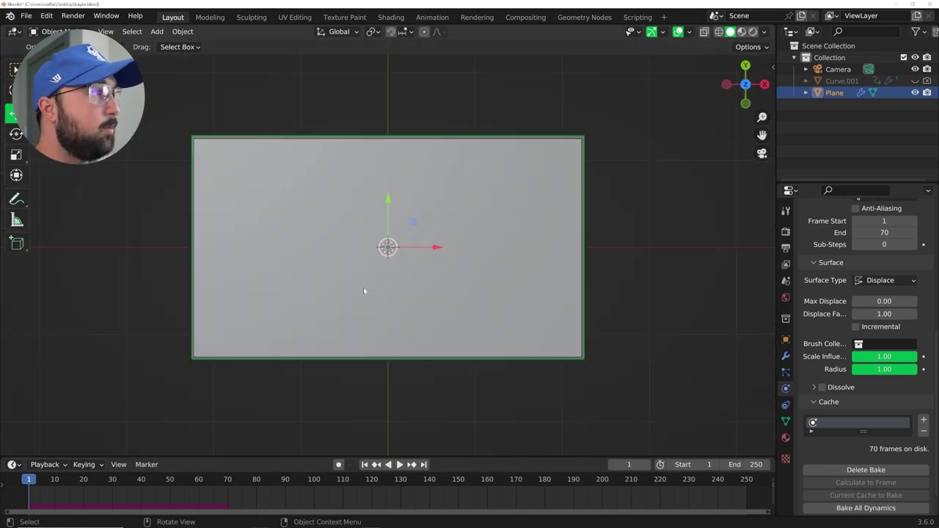
pyautogui.scroll(4, 363, 288)
pyautogui.scroll(-2, 363, 288)
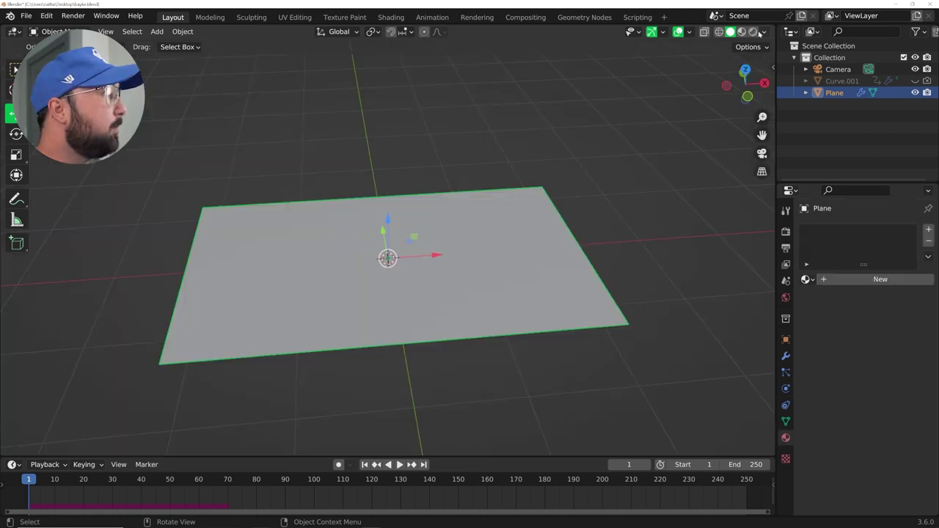
pyautogui.press('z')
pyautogui.click(563, 252)
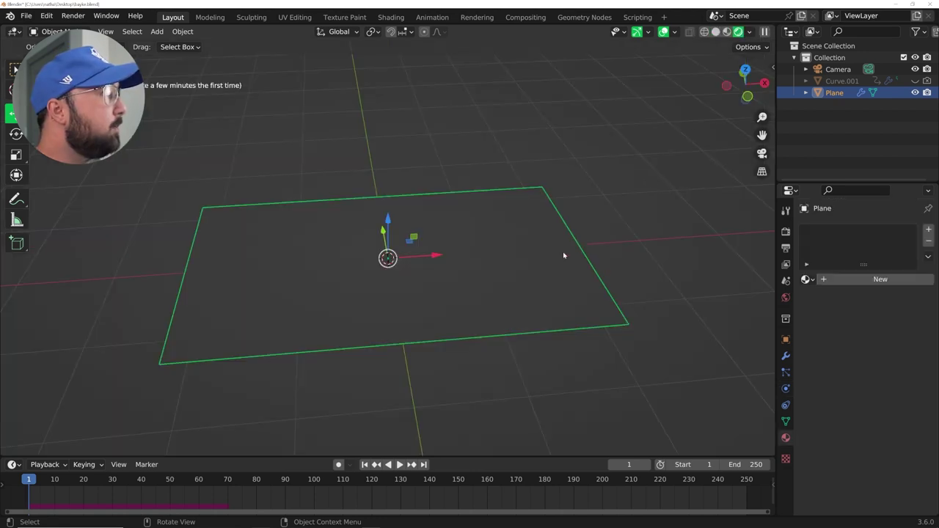
# Step: Add a new material to the plane and set its Metallic value to 1.000
pyautogui.click(861, 280)
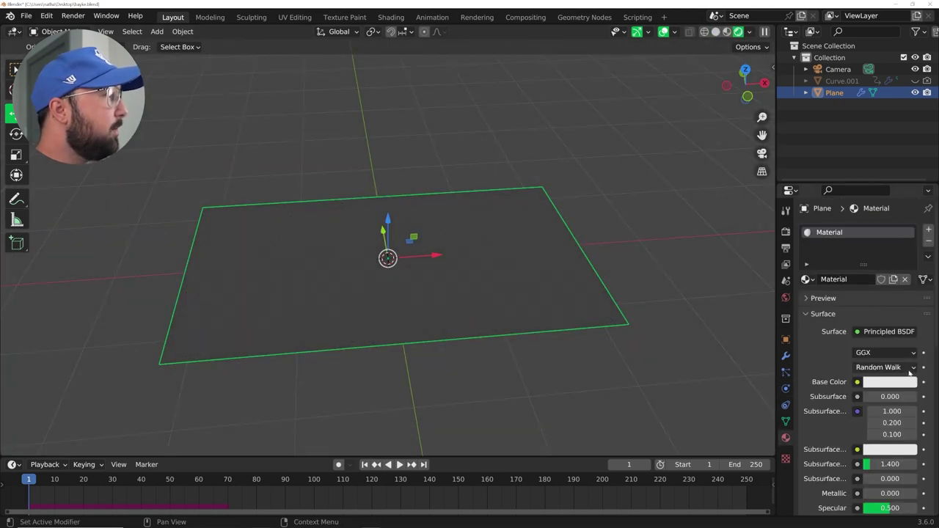
pyautogui.scroll(-2, 884, 397)
pyautogui.moveTo(888, 456); pyautogui.dragTo(910, 455)
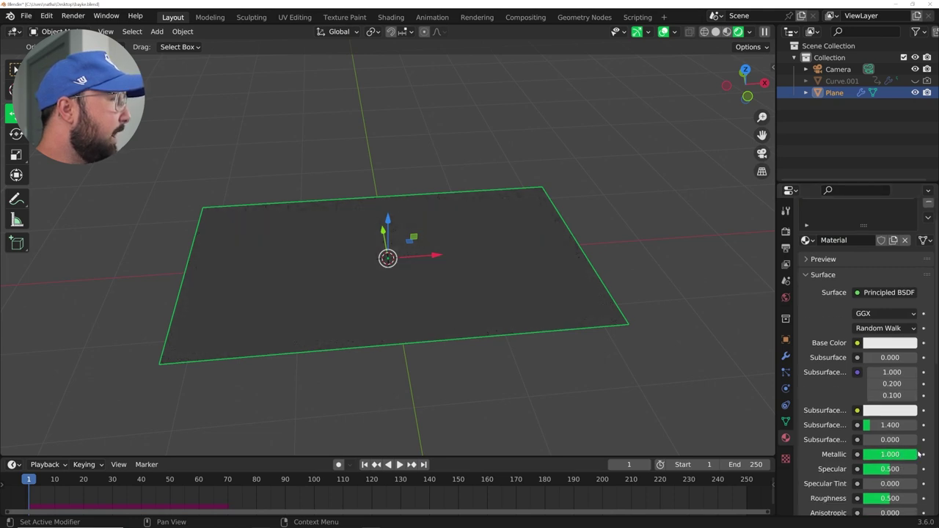
pyautogui.click(890, 342)
pyautogui.moveTo(474, 215); pyautogui.dragTo(404, 277, button='middle')
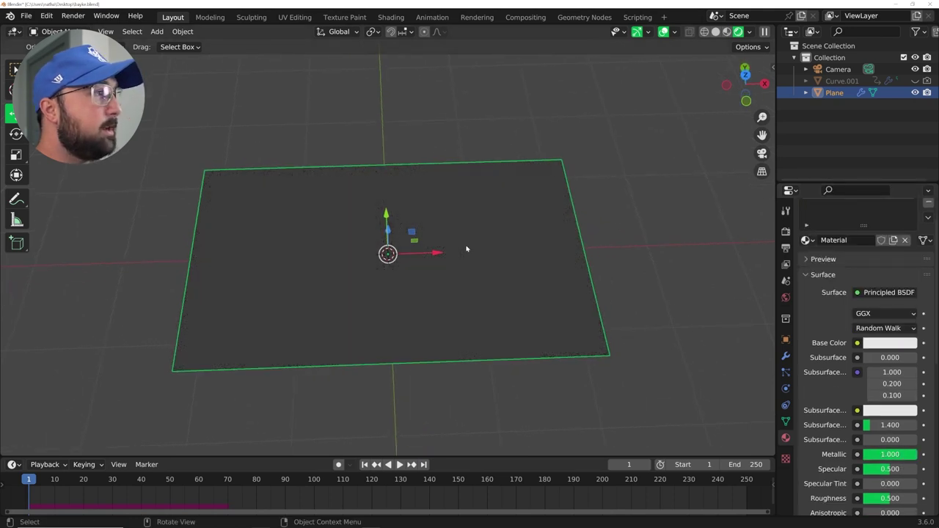
# Step: Advance the animation to frame 68 and add an area light to the scene
pyautogui.press('space')
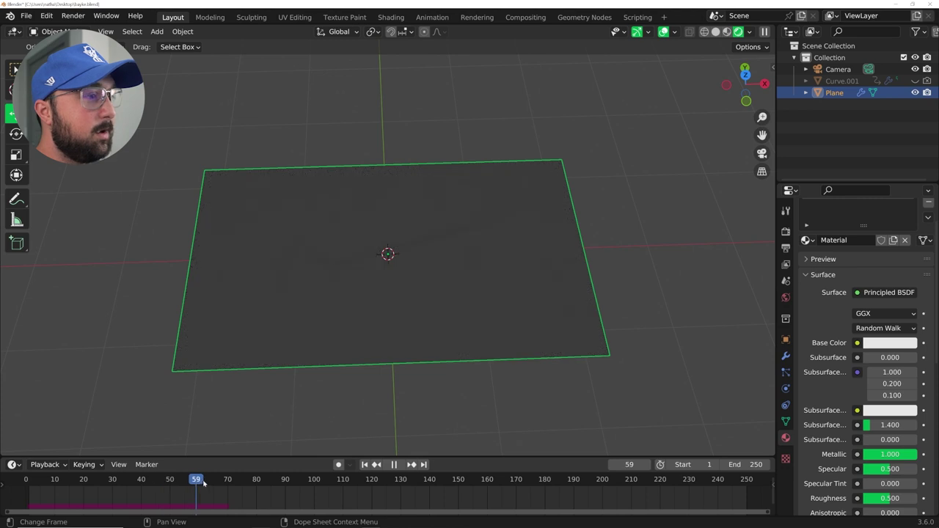
pyautogui.press('space')
pyautogui.press('KP_7')
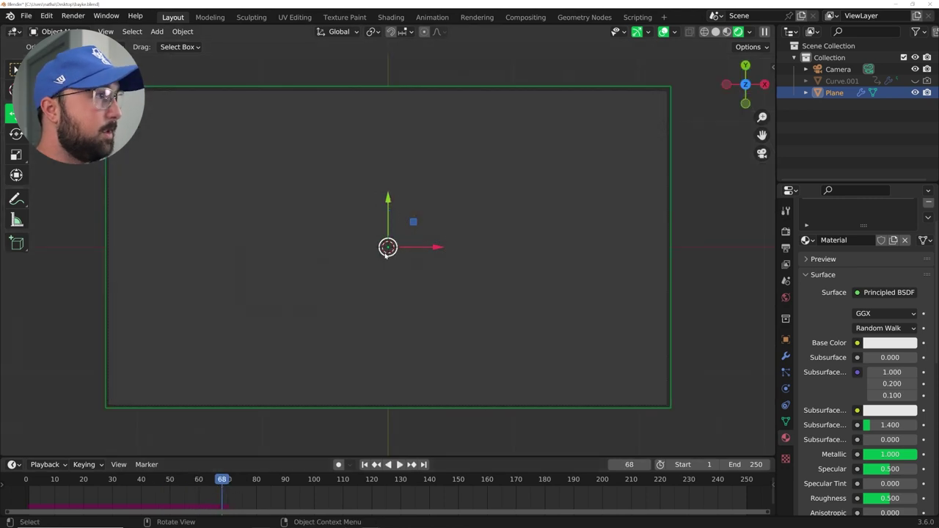
pyautogui.hotkey('shift', 'a')
pyautogui.moveTo(345, 225)
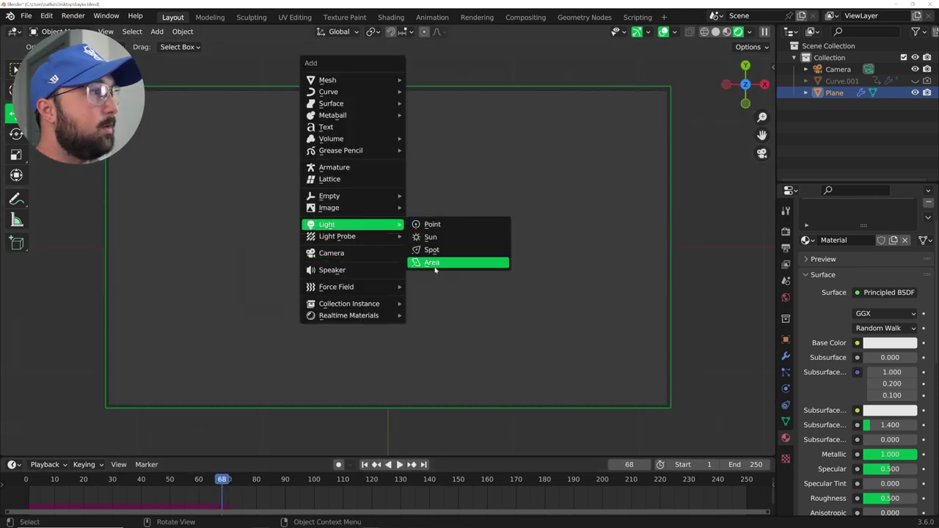
pyautogui.click(430, 262)
# Step: Move the area light beyond the plane's upper-left corner and rotate it about 82° so it shines across the plane
pyautogui.moveTo(430, 262); pyautogui.dragTo(474, 242, button='middle')
pyautogui.press('g')
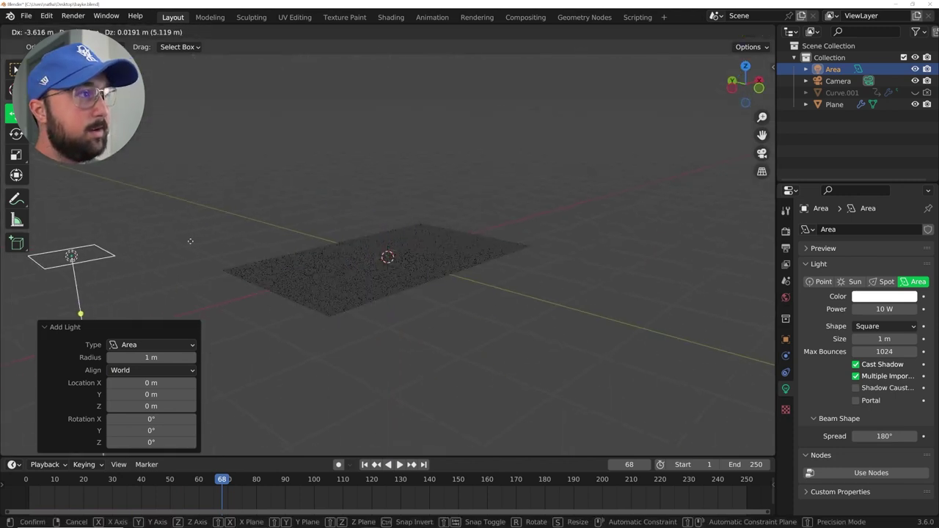
pyautogui.click(188, 242)
pyautogui.moveTo(188, 241); pyautogui.dragTo(373, 237, button='middle')
pyautogui.press('g')
pyautogui.press('r')
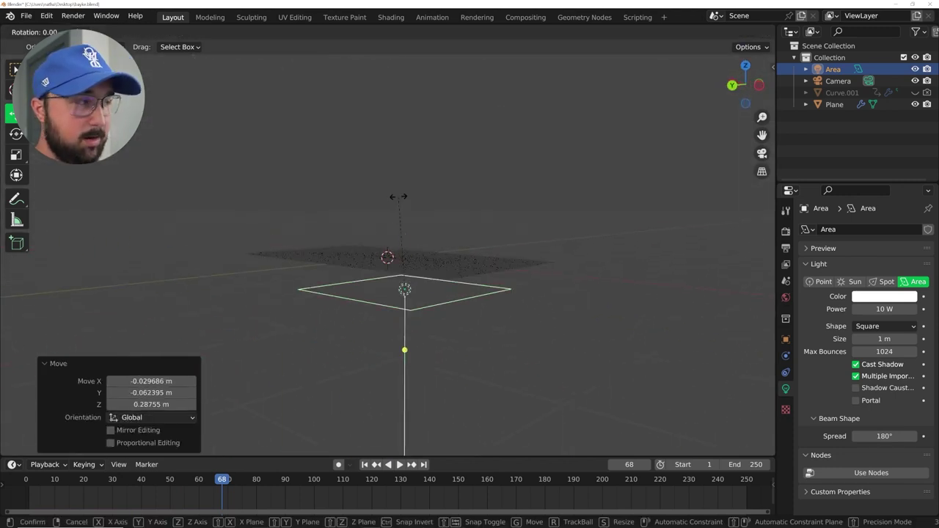
pyautogui.press('r')
pyautogui.click(398, 236)
pyautogui.press('KP_0')
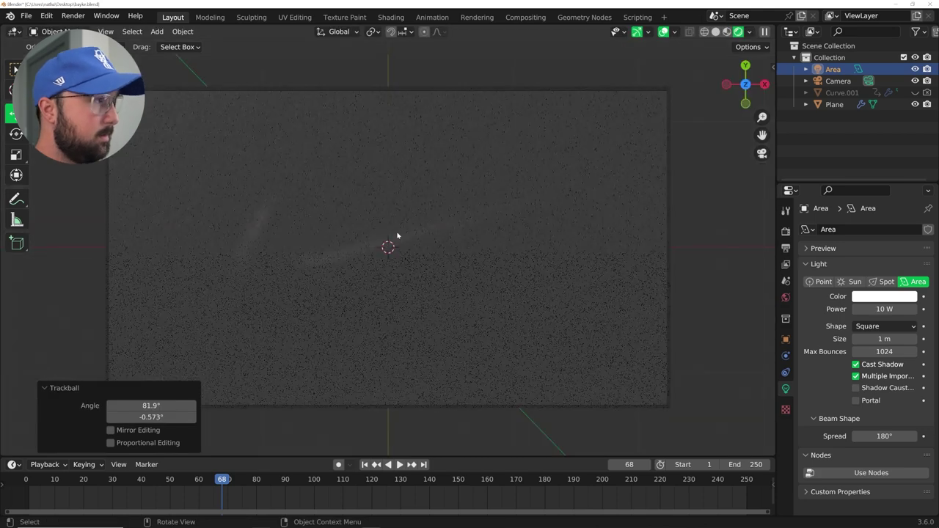
# Step: Set the area light's power to 1000 W and its color to red
pyautogui.doubleClick(884, 309)
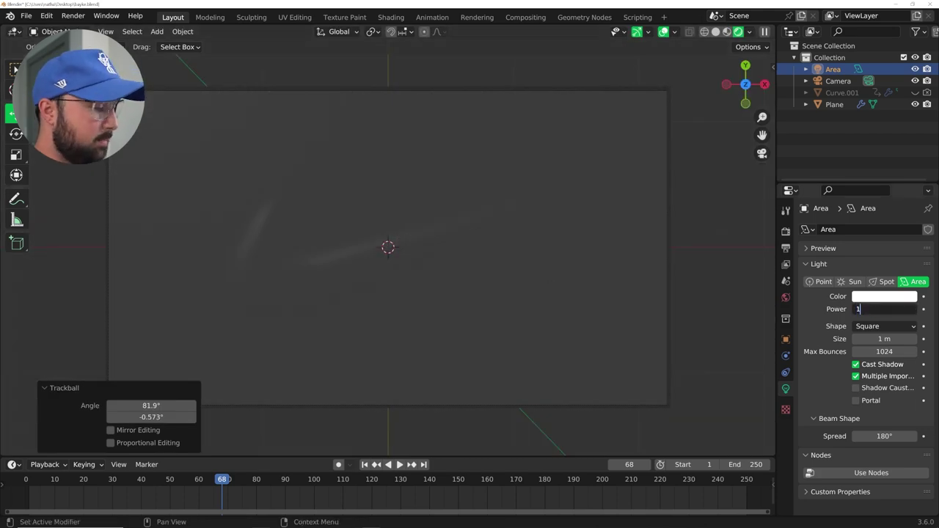
pyautogui.press('Return')
pyautogui.click(883, 297)
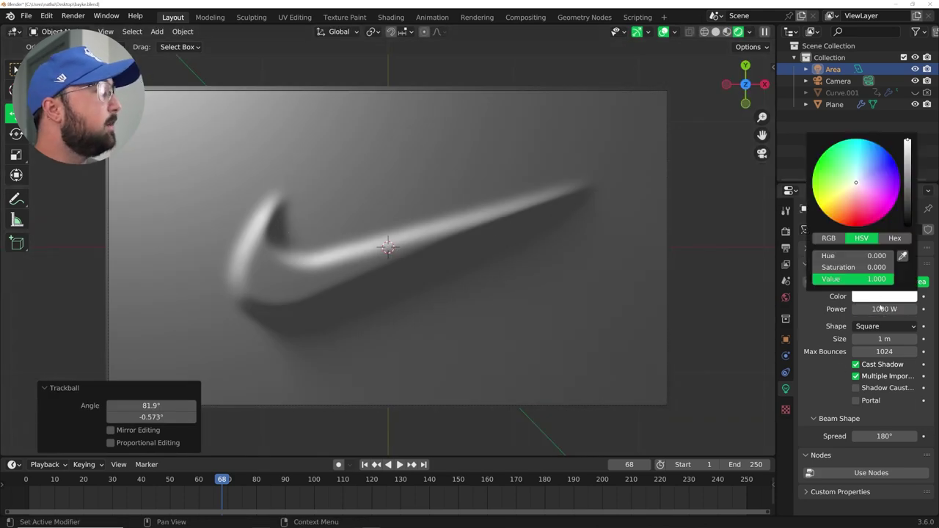
pyautogui.click(851, 220)
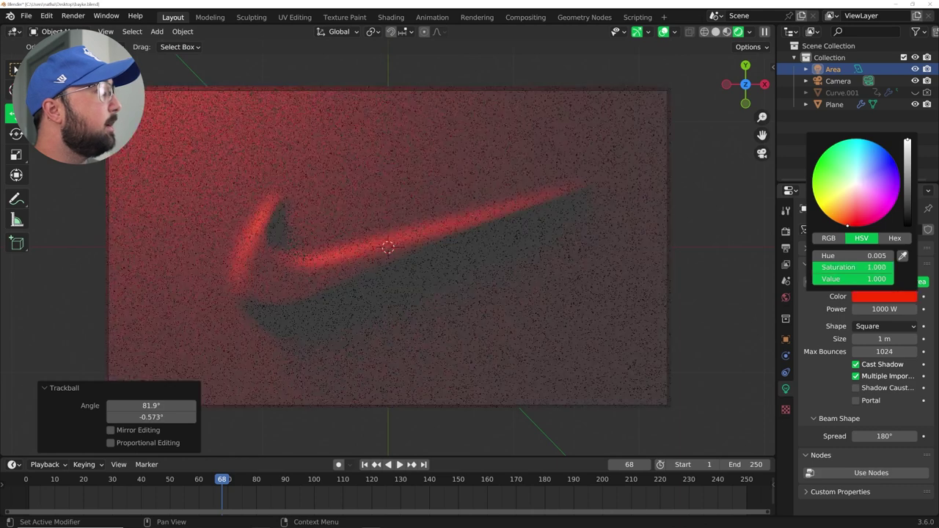
# Step: Select the plane and lower its material's Roughness to 0.280
pyautogui.click(447, 353)
pyautogui.scroll(-5, 867, 444)
pyautogui.moveTo(896, 432); pyautogui.dragTo(874, 429)
# Step: Scale the area light up about 3.1 times and move it about 0.89 m in X and -1.51 m in Y
pyautogui.scroll(-5, 271, 183)
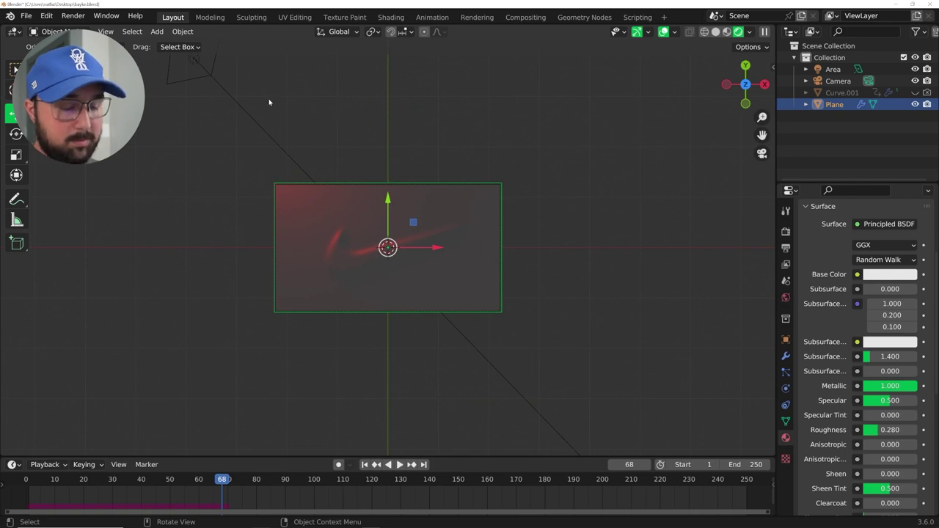
pyautogui.click(239, 87)
pyautogui.press('s')
pyautogui.click(399, 99)
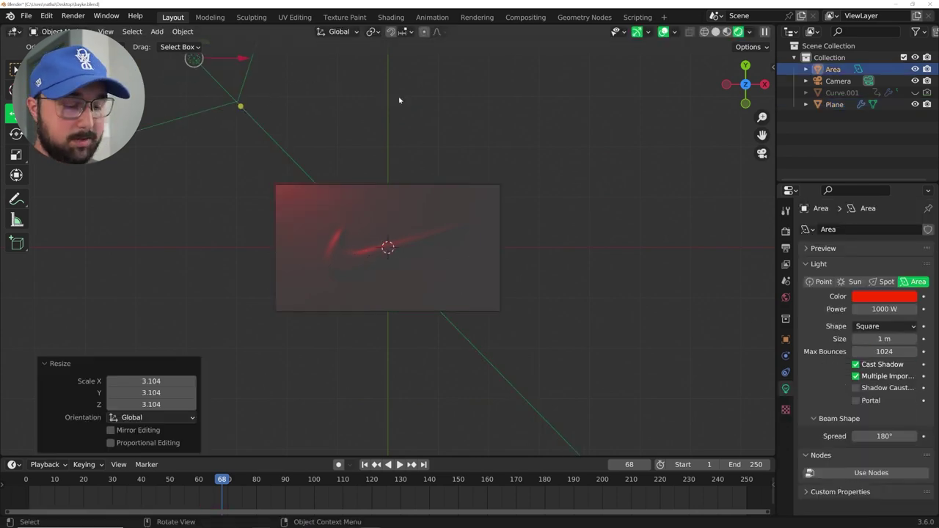
pyautogui.press('g')
pyautogui.click(437, 185)
# Step: Raise the area light about 0.52 m and tilt it by about -9.2° and 6.9° toward the plane
pyautogui.moveTo(385, 231); pyautogui.dragTo(491, 125, button='middle')
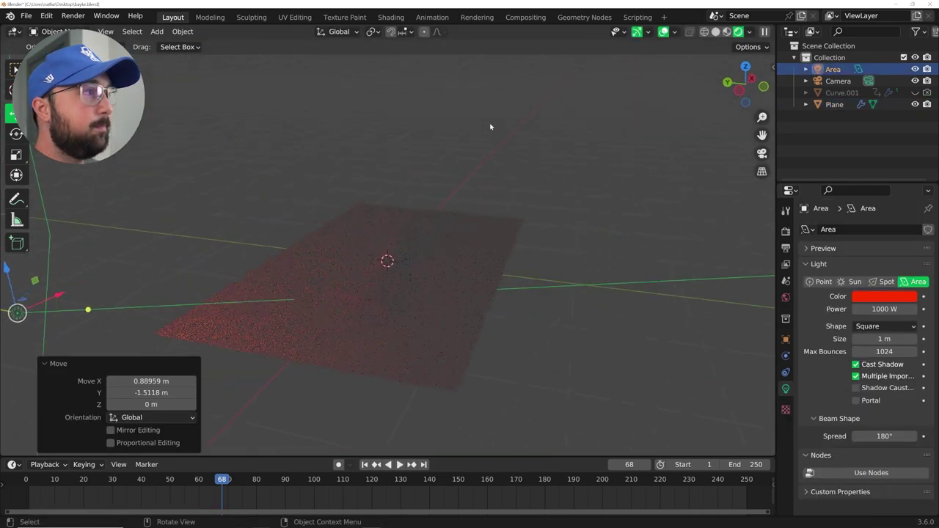
pyautogui.scroll(-4, 317, 297)
pyautogui.moveTo(317, 297); pyautogui.dragTo(344, 276, button='middle')
pyautogui.press('g')
pyautogui.click(342, 237)
pyautogui.press('r')
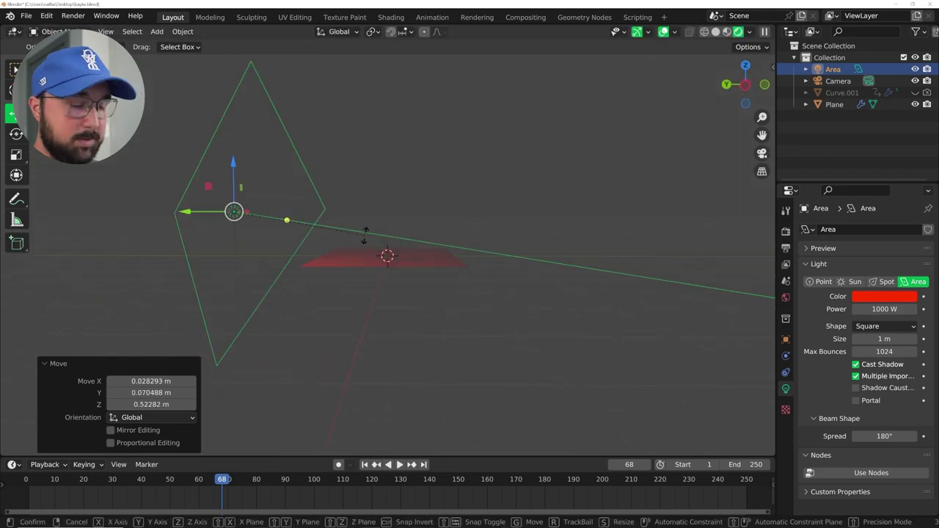
pyautogui.press('r')
pyautogui.click(369, 235)
pyautogui.press('KP_0')
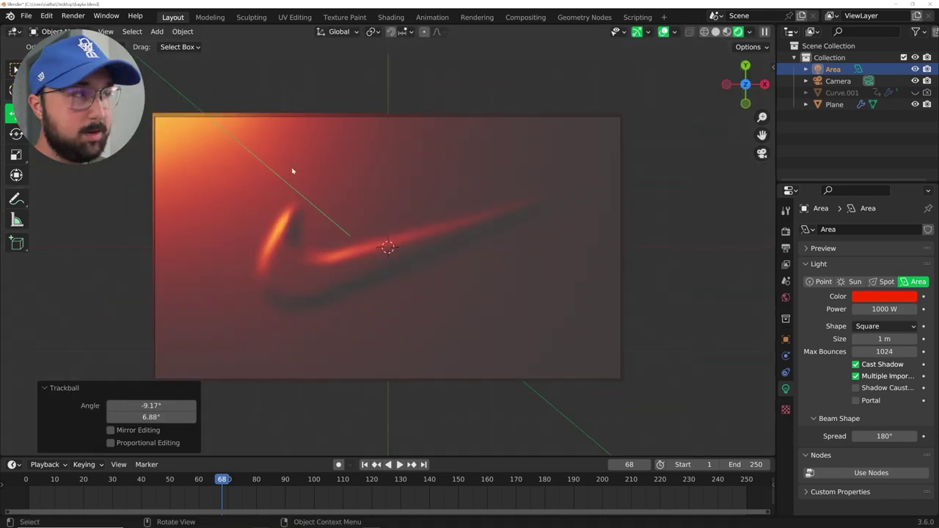
# Step: Duplicate the area light and move the copy to the plane's opposite corner, with a final offset of about 2.52 m in X and -1.63 m in Y
pyautogui.hotkey('shift', 'd')
pyautogui.click(664, 424)
pyautogui.scroll(-3, 492, 345)
pyautogui.press('g')
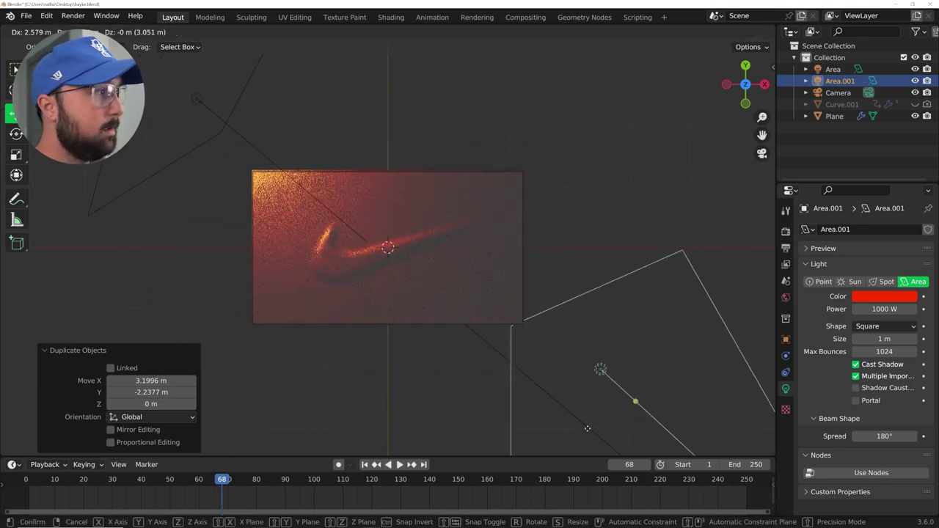
pyautogui.click(613, 446)
# Step: Rotate the duplicated area light freely by about 132° and 78.5° so it faces the plane
pyautogui.moveTo(524, 336); pyautogui.dragTo(469, 257, button='middle')
pyautogui.scroll(-3, 490, 314)
pyautogui.moveTo(491, 316); pyautogui.dragTo(485, 283, button='middle')
pyautogui.press('r')
pyautogui.press('r')
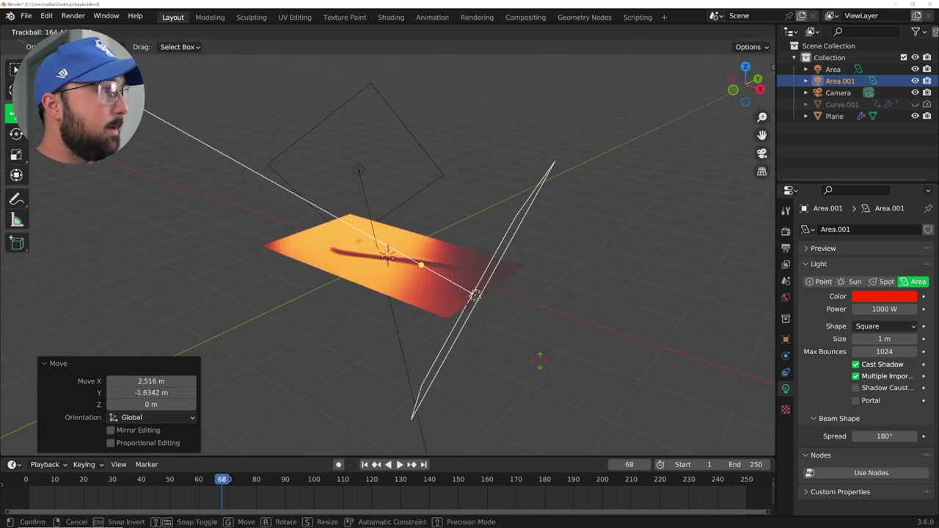
pyautogui.click(474, 293)
pyautogui.press('KP_7')
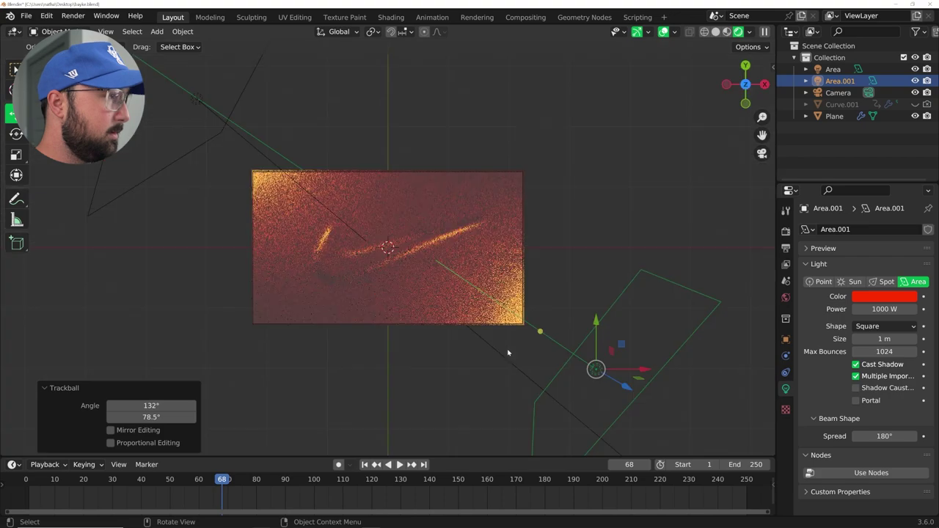
# Step: Change the duplicated area light's color to a saturated blue
pyautogui.scroll(3, 500, 356)
pyautogui.click(872, 296)
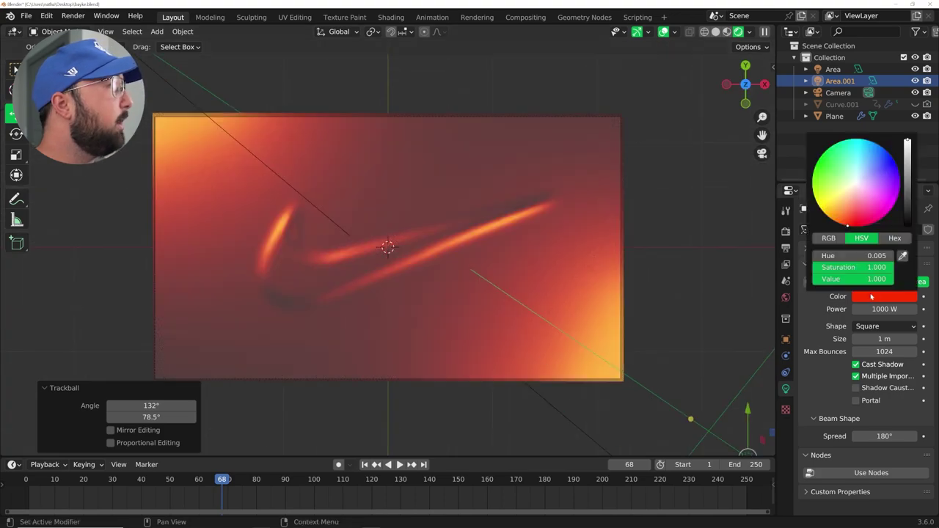
pyautogui.click(878, 151)
pyautogui.scroll(2, 388, 248)
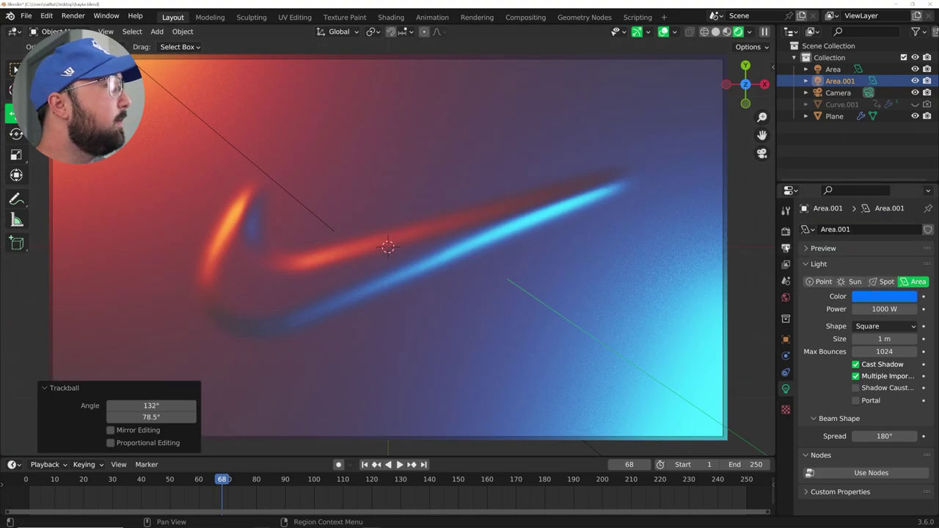
# Step: Darken the World background color to pure black
pyautogui.click(786, 297)
pyautogui.click(877, 298)
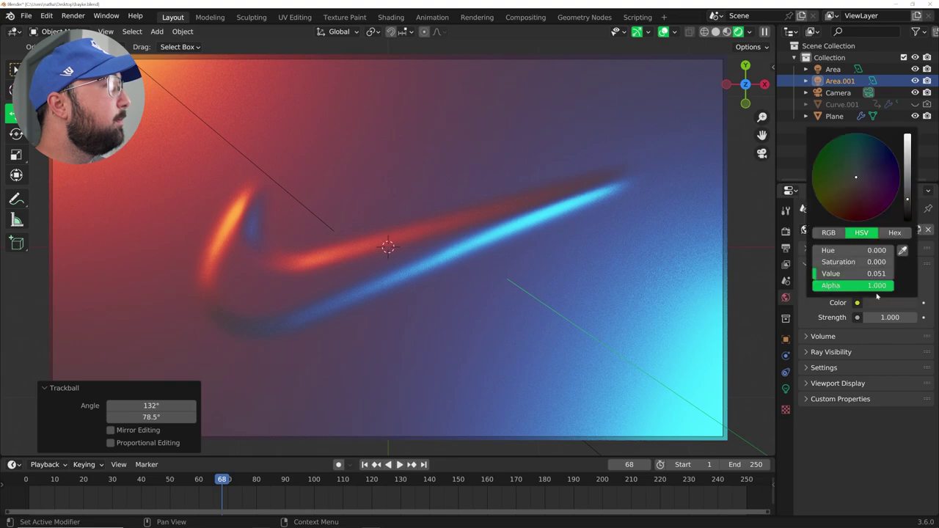
pyautogui.click(908, 217)
# Step: Select the plane and lower its material's Roughness to 0.244
pyautogui.click(434, 330)
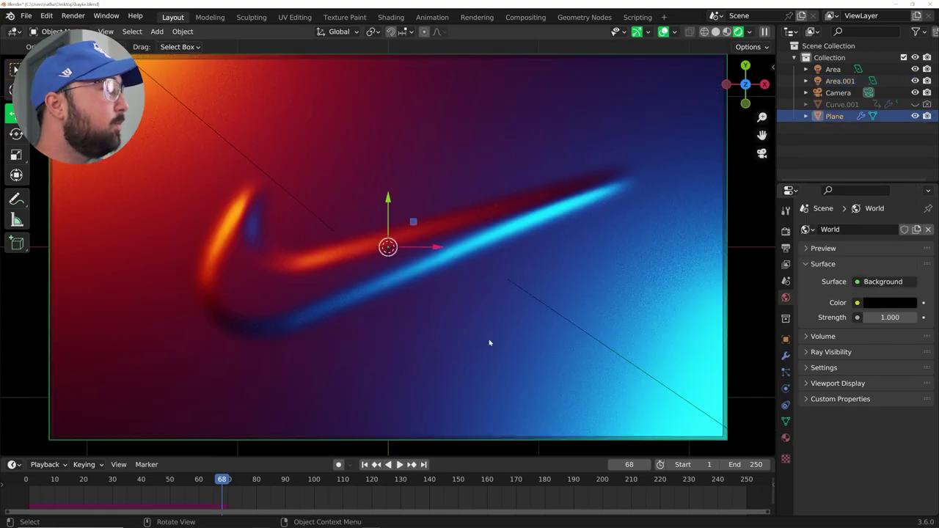
pyautogui.click(786, 437)
pyautogui.scroll(-6, 859, 421)
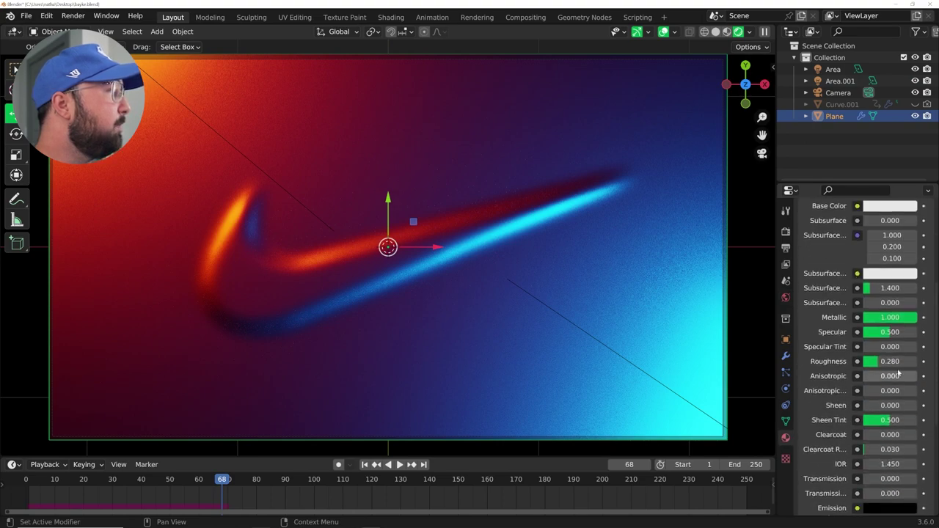
pyautogui.moveTo(891, 361)
pyautogui.mouseDown()
pyautogui.moveTo(863, 361)
pyautogui.moveTo(887, 361)
pyautogui.mouseUp()
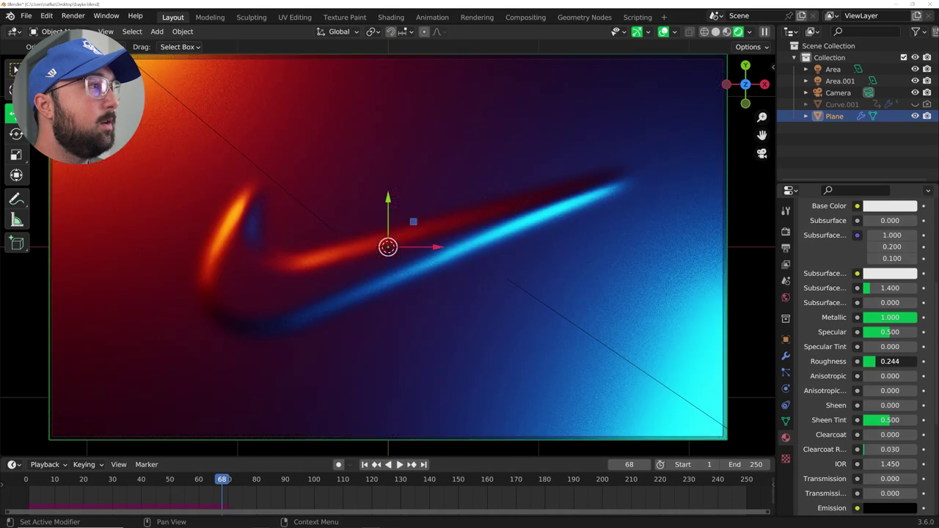
# Step: Switch to the Shading workspace, close its side editors, and show the camera view with rendered shading
pyautogui.scroll(-1, 309, 271)
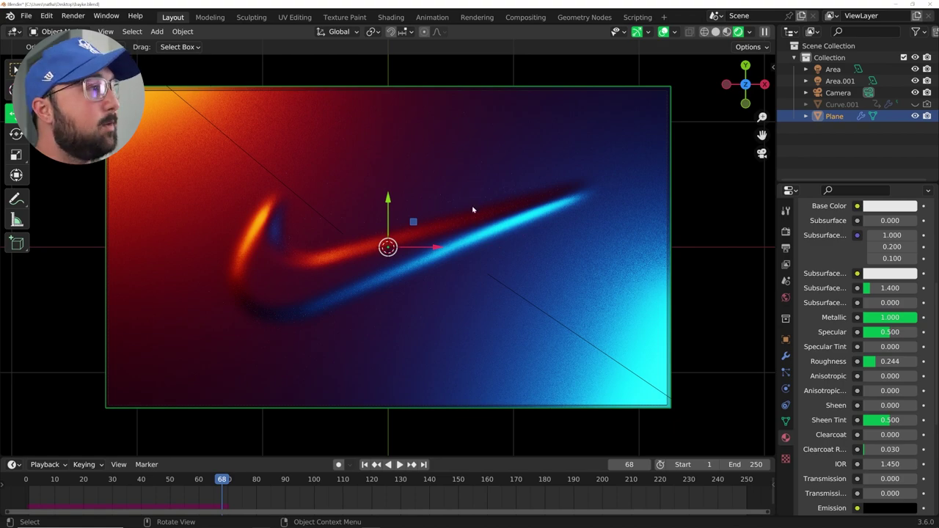
pyautogui.click(390, 17)
pyautogui.press('KP_0')
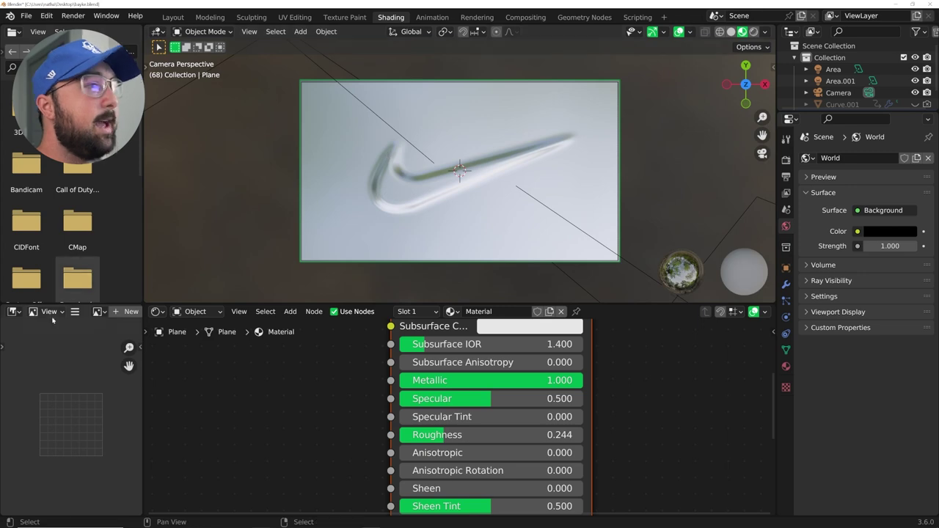
pyautogui.moveTo(143, 301); pyautogui.dragTo(117, 312)
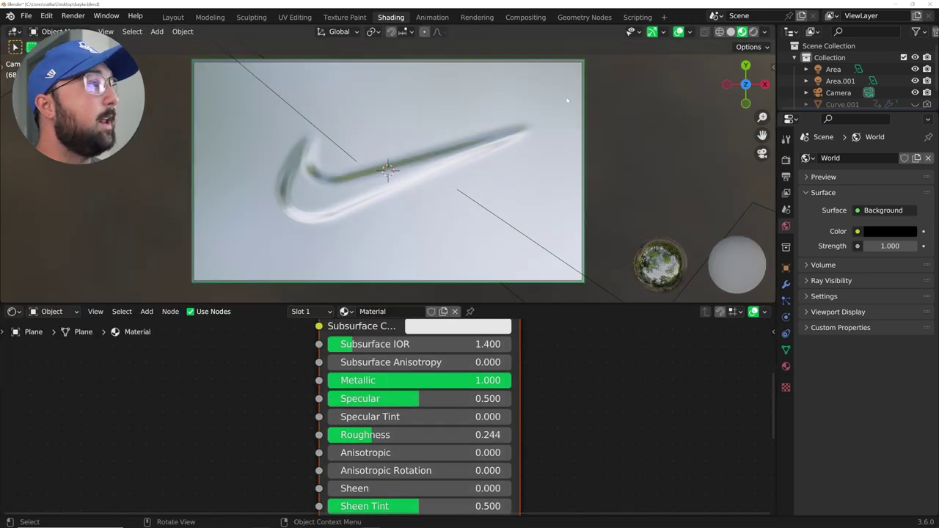
pyautogui.click(753, 32)
pyautogui.scroll(3, 372, 221)
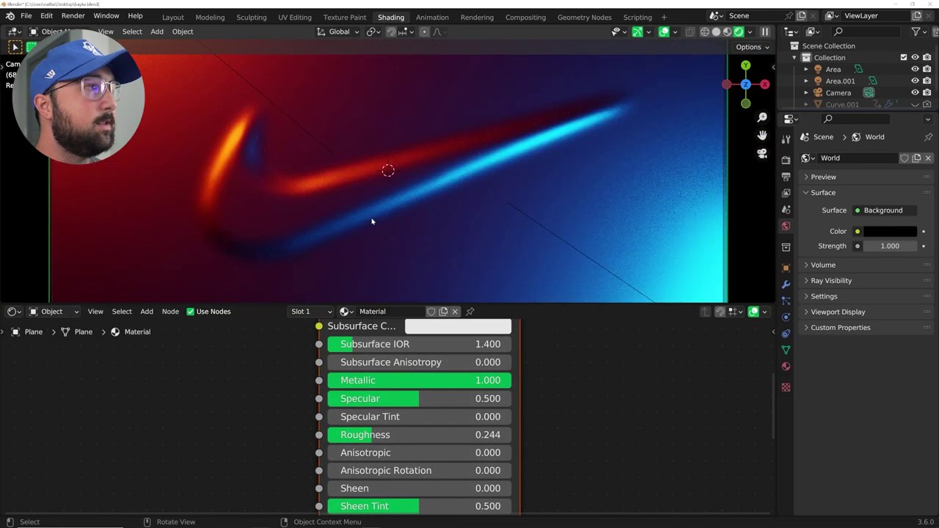
# Step: Add a Bump node to the plane's material and connect its Normal output to the Principled shader's Normal input
pyautogui.scroll(-2, 373, 221)
pyautogui.moveTo(269, 478); pyautogui.dragTo(297, 404, button='middle')
pyautogui.scroll(-4, 297, 403)
pyautogui.keyDown('shift'); pyautogui.scroll(-2, 297, 404); pyautogui.keyUp('shift')
pyautogui.hotkey('shift', 'a')
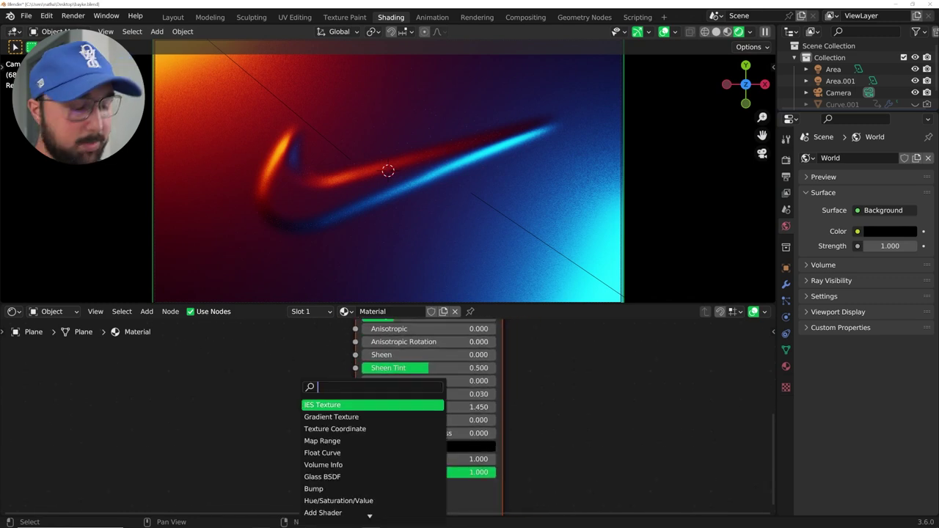
pyautogui.write('bump')
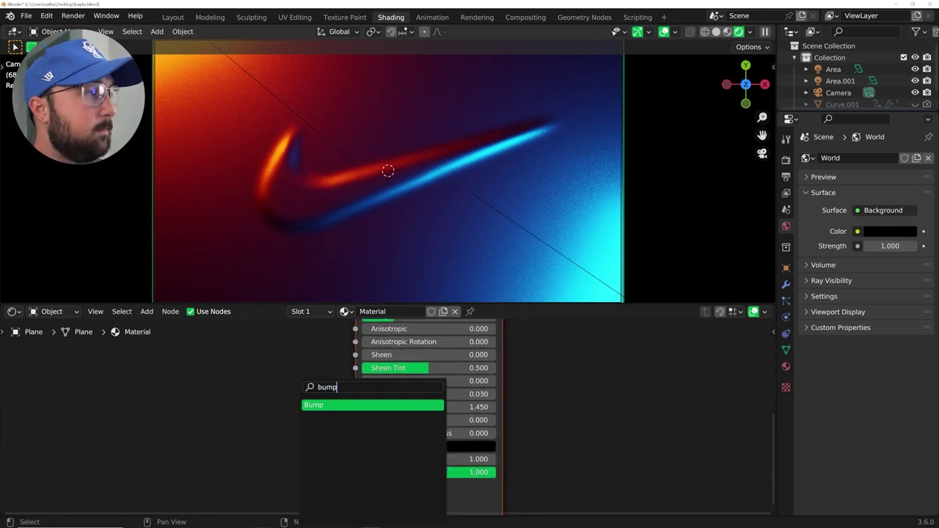
pyautogui.press('Return')
pyautogui.click(200, 445)
pyautogui.moveTo(200, 445); pyautogui.dragTo(212, 389, button='middle')
pyautogui.moveTo(243, 387); pyautogui.dragTo(366, 432)
# Step: Add a Noise Texture node beside the Bump node and set its dimensions to 4D
pyautogui.keyDown('ctrl'); pyautogui.hscroll(-3, 365, 432); pyautogui.keyUp('ctrl')
pyautogui.hotkey('shift', 'a')
pyautogui.write('n')
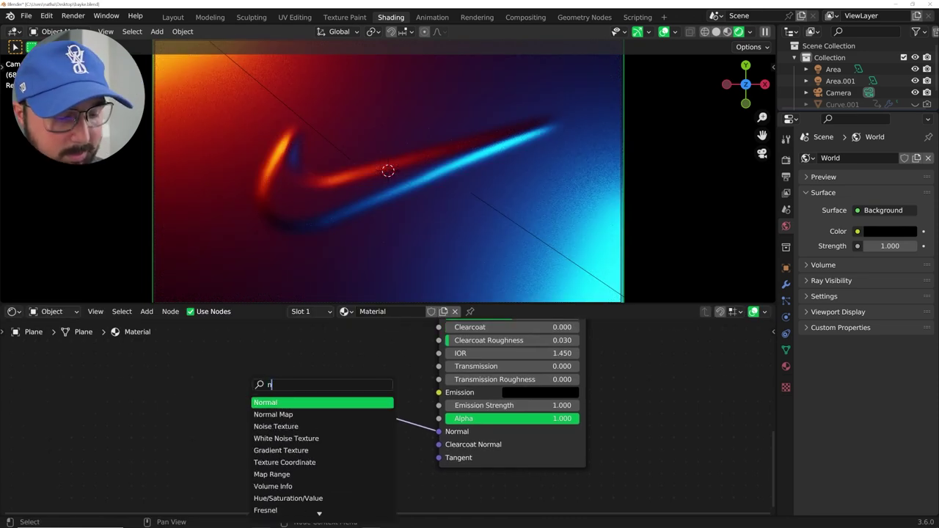
pyautogui.write('oi')
pyautogui.press('Return')
pyautogui.click(162, 411)
pyautogui.click(163, 420)
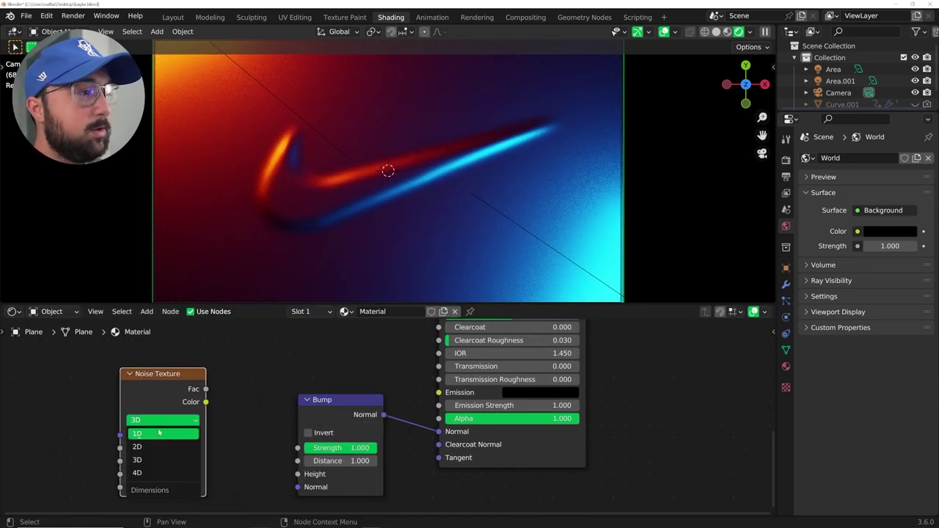
pyautogui.click(157, 473)
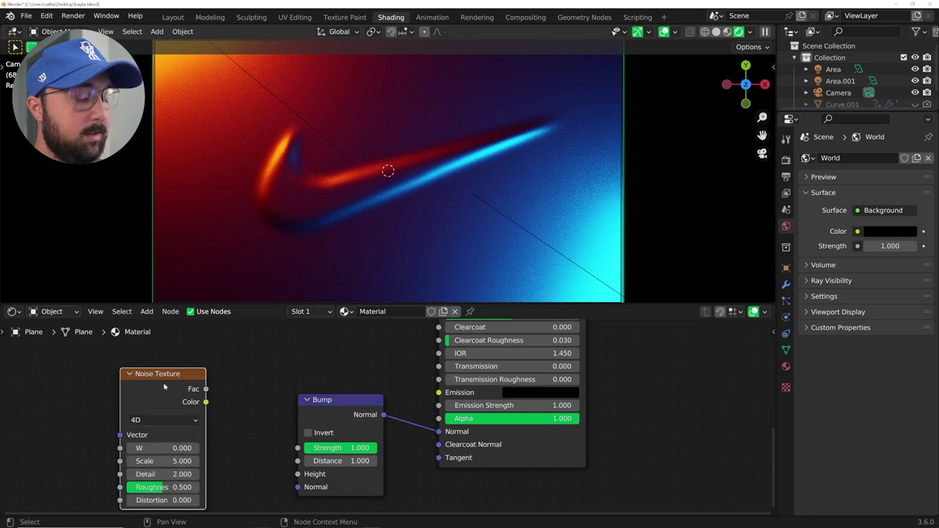
# Step: Add Mapping and Texture Coordinate nodes to the noise, feed Mapping from the Object output, and link the noise Fac to the Bump Height
pyautogui.hotkey('ctrl', 't')
pyautogui.keyDown('ctrl'); pyautogui.hscroll(-6, 183, 410); pyautogui.keyUp('ctrl')
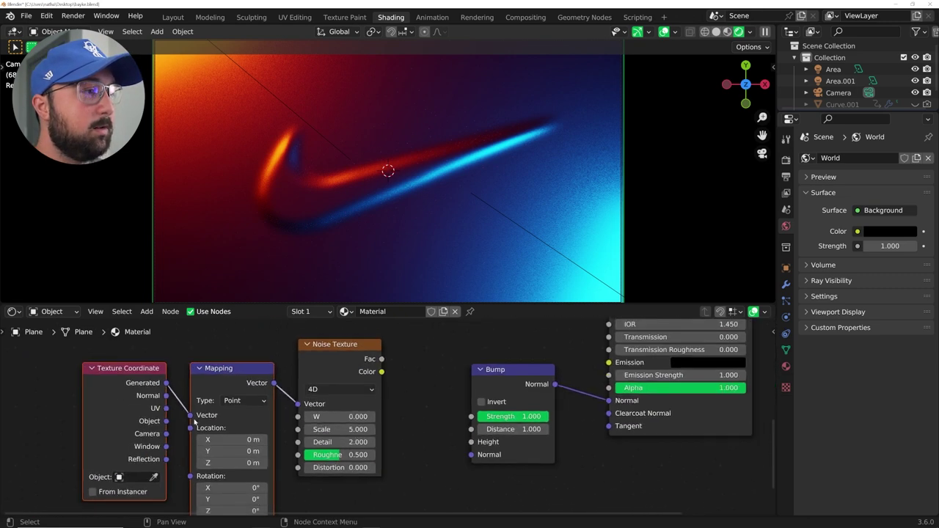
pyautogui.moveTo(167, 420); pyautogui.dragTo(190, 415)
pyautogui.moveTo(381, 359); pyautogui.dragTo(472, 441)
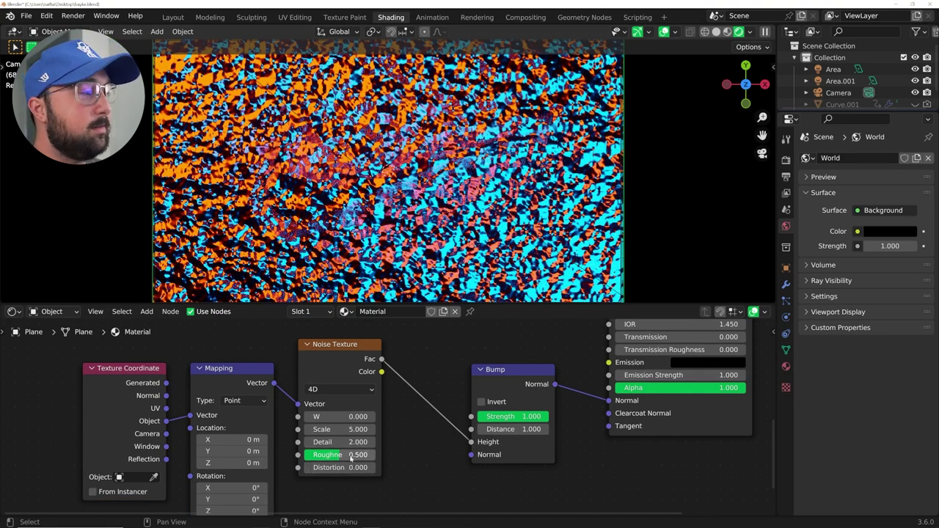
# Step: Set the Noise Texture's Roughness to 0 and its Scale to 1
pyautogui.moveTo(338, 455); pyautogui.dragTo(304, 455)
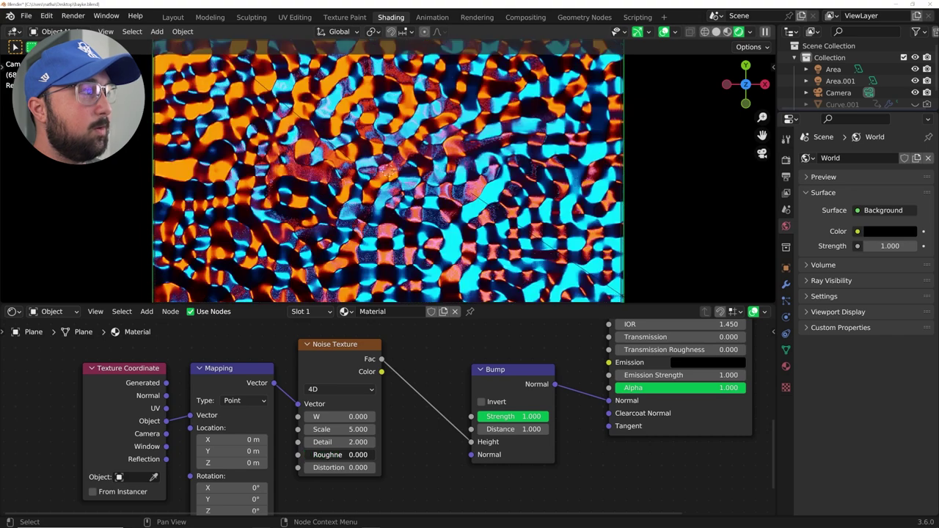
pyautogui.click(344, 418)
pyautogui.press('Tab')
pyautogui.write('1')
pyautogui.press('Return')
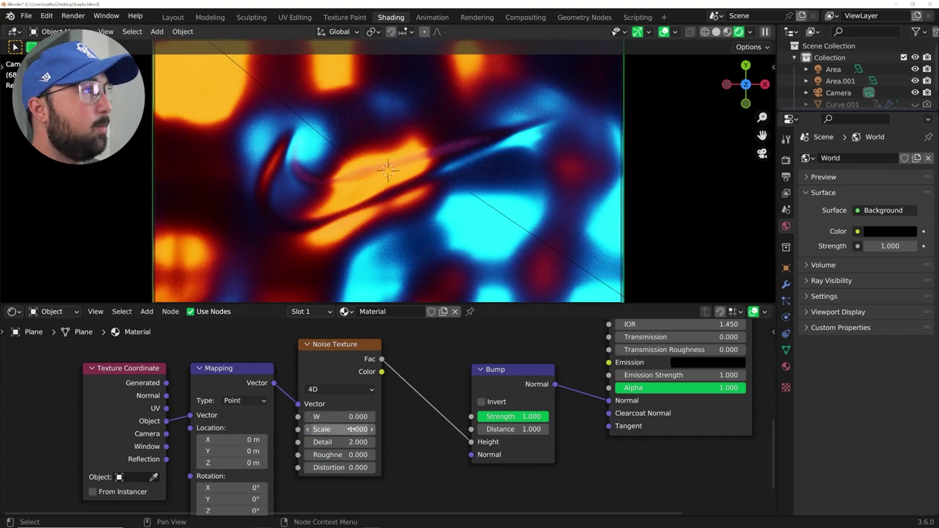
# Step: Lower the Bump Strength to 0.401 and vary the Noise Texture's W value, ending at 3.170
pyautogui.moveTo(343, 417); pyautogui.dragTo(323, 417)
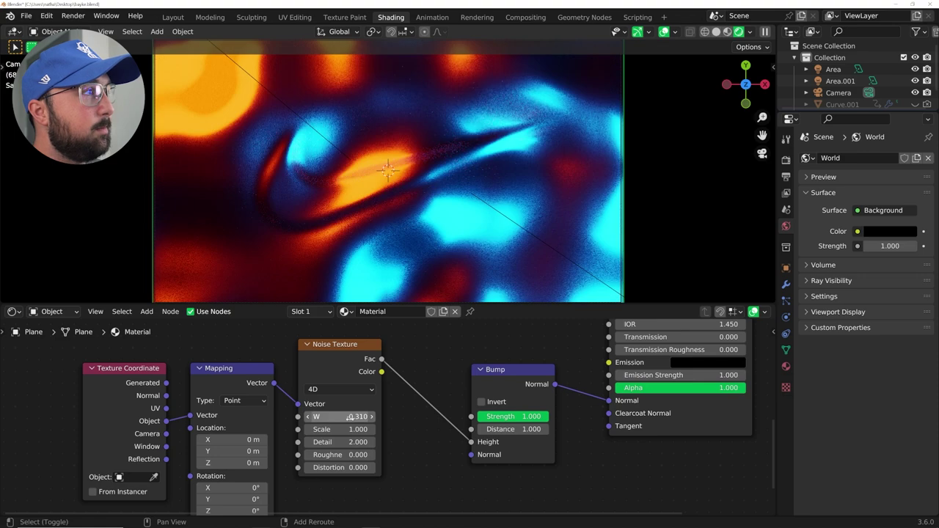
pyautogui.moveTo(532, 419)
pyautogui.mouseDown()
pyautogui.moveTo(477, 420)
pyautogui.moveTo(489, 419)
pyautogui.mouseUp()
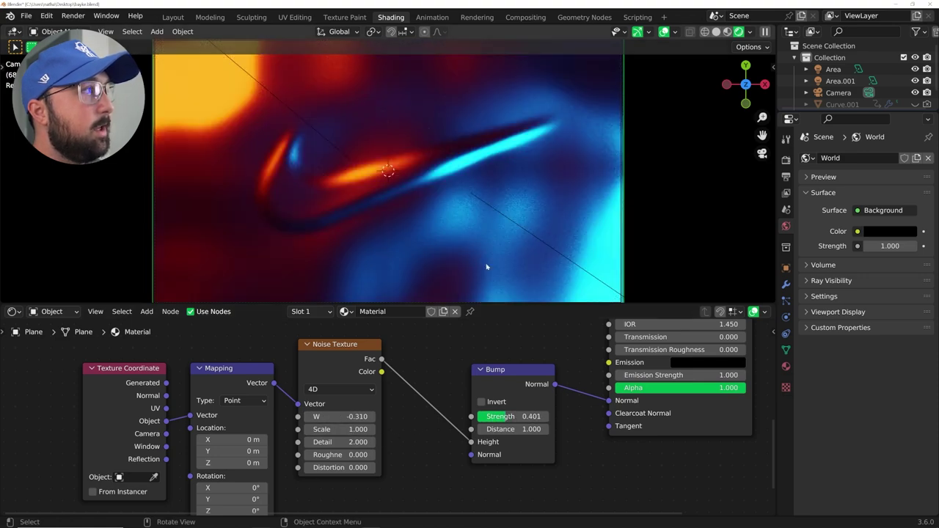
pyautogui.moveTo(330, 417); pyautogui.dragTo(558, 417)
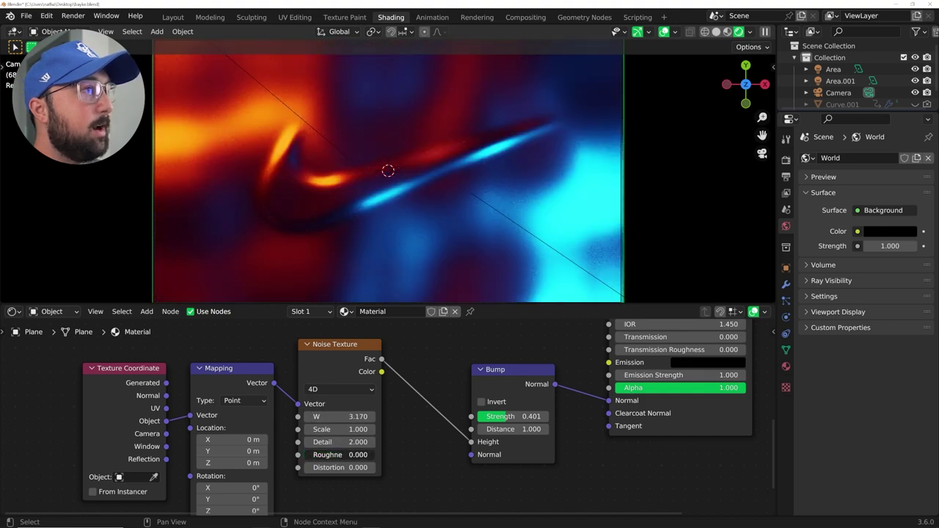
# Step: Raise the Noise Texture's Roughness to 0.180 and its W value to 4.300
pyautogui.moveTo(337, 455); pyautogui.dragTo(352, 456)
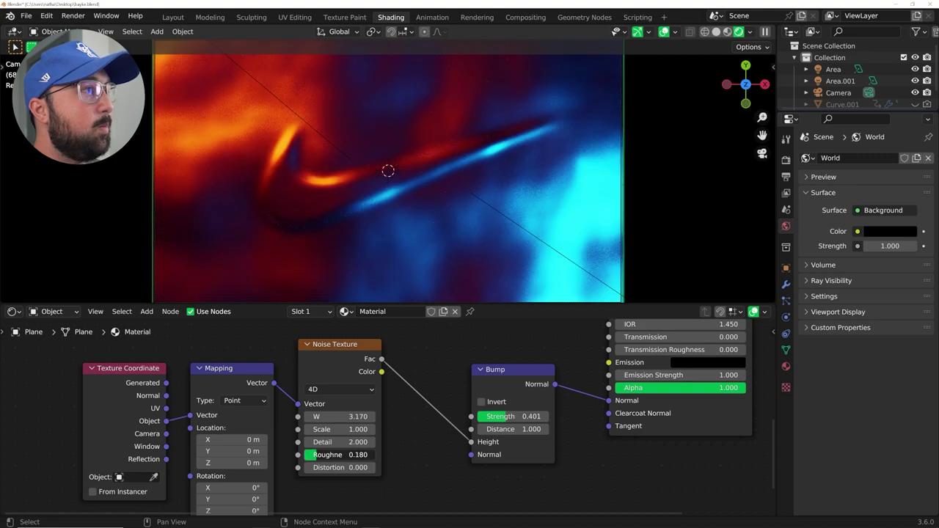
pyautogui.keyDown('shift'); pyautogui.moveTo(338, 417); pyautogui.dragTo(364, 417); pyautogui.keyUp('shift')
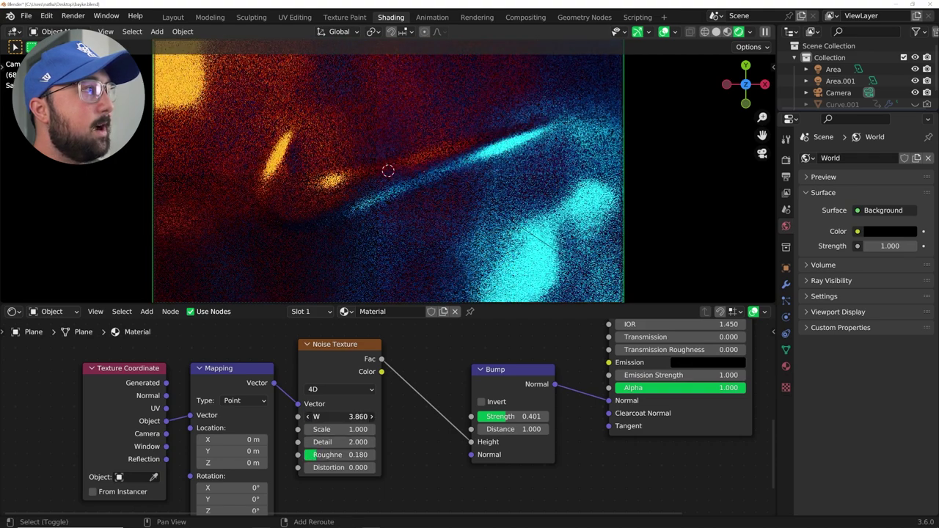
pyautogui.scroll(3, 408, 216)
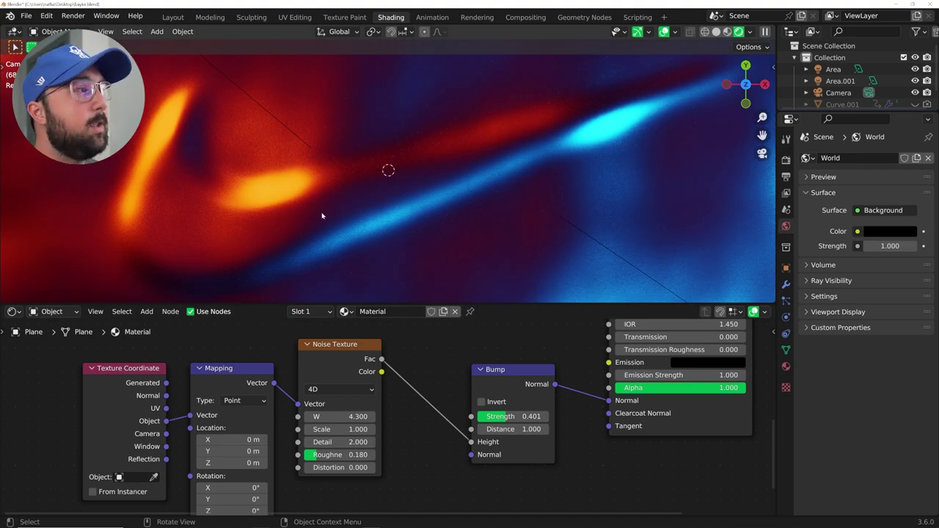
pyautogui.scroll(-3, 321, 216)
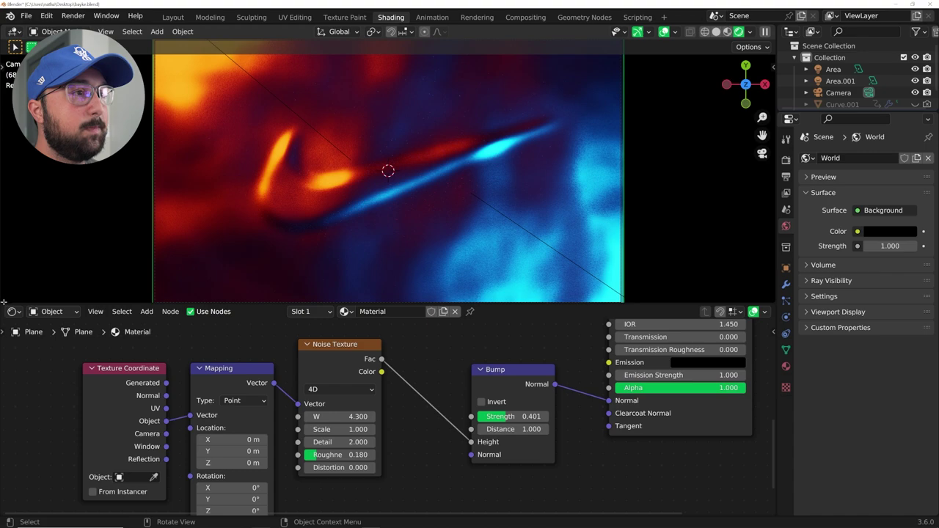
# Step: Split off a narrow area beneath the 3D viewport and make it a Timeline
pyautogui.moveTo(4, 302); pyautogui.dragTo(10, 246)
pyautogui.click(14, 255)
pyautogui.click(171, 299)
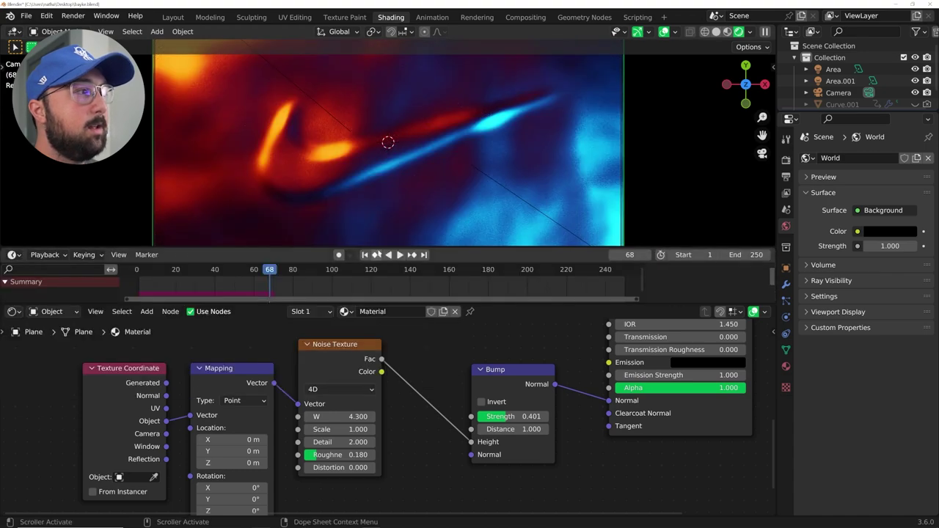
# Step: Return to the first frame and set the animation's end frame to 120
pyautogui.click(365, 254)
pyautogui.click(734, 255)
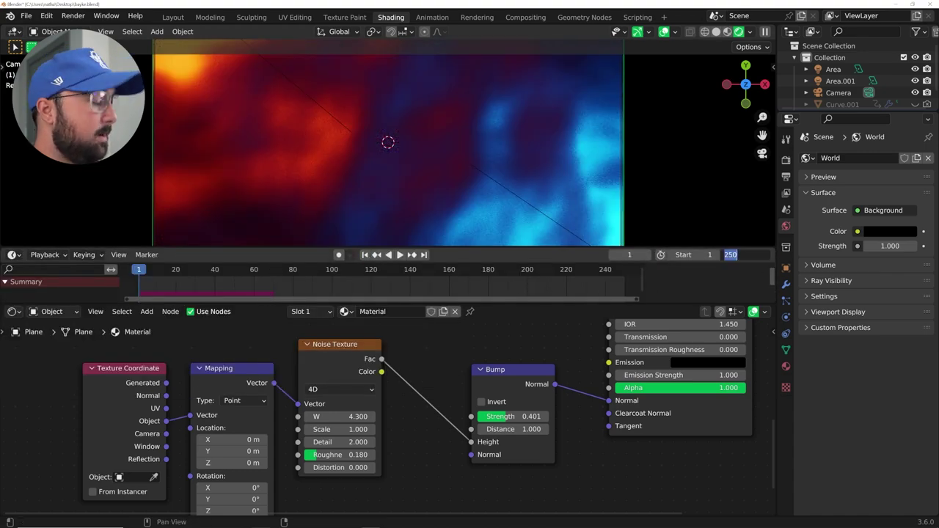
pyautogui.write('120')
pyautogui.press('Return')
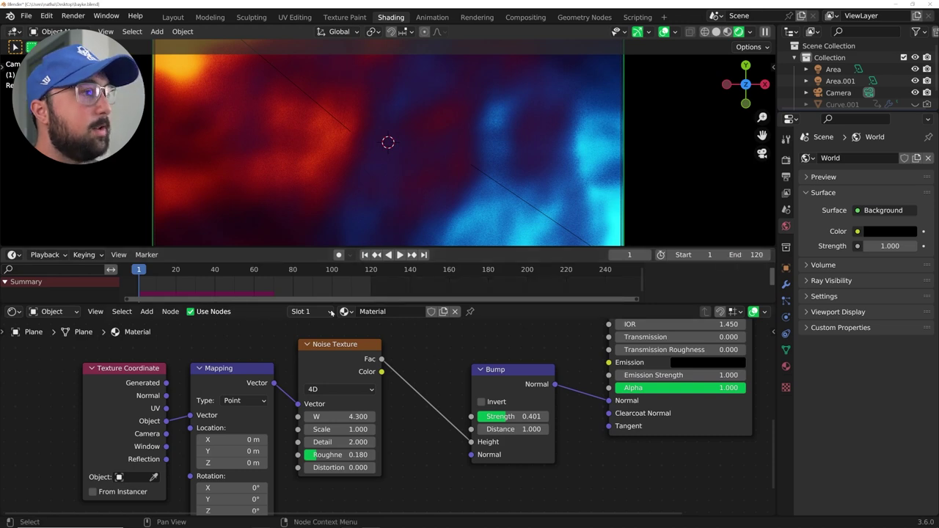
# Step: Keyframe the Noise Texture's W at 4.300 on frame 1 and 6.280 on frame 120, and play the animation
pyautogui.keyDown('ctrl'); pyautogui.hscroll(-1, 257, 286); pyautogui.keyUp('ctrl')
pyautogui.press('i')
pyautogui.hotkey('shift', 'Right')
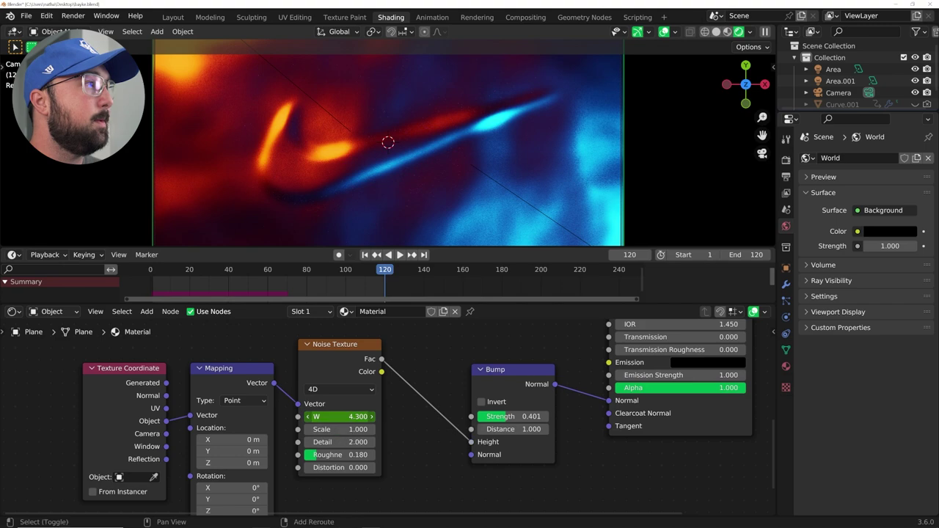
pyautogui.moveTo(348, 417); pyautogui.dragTo(414, 417)
pyautogui.press('i')
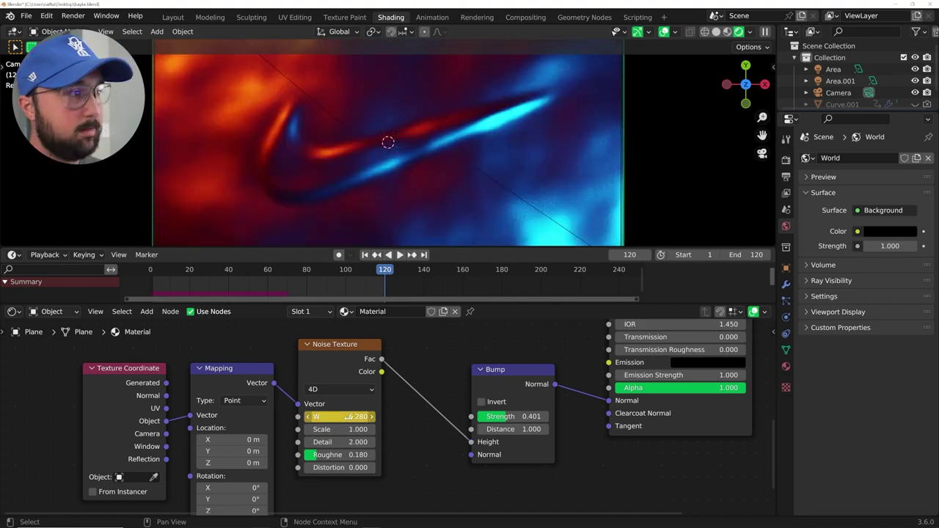
pyautogui.press('space')
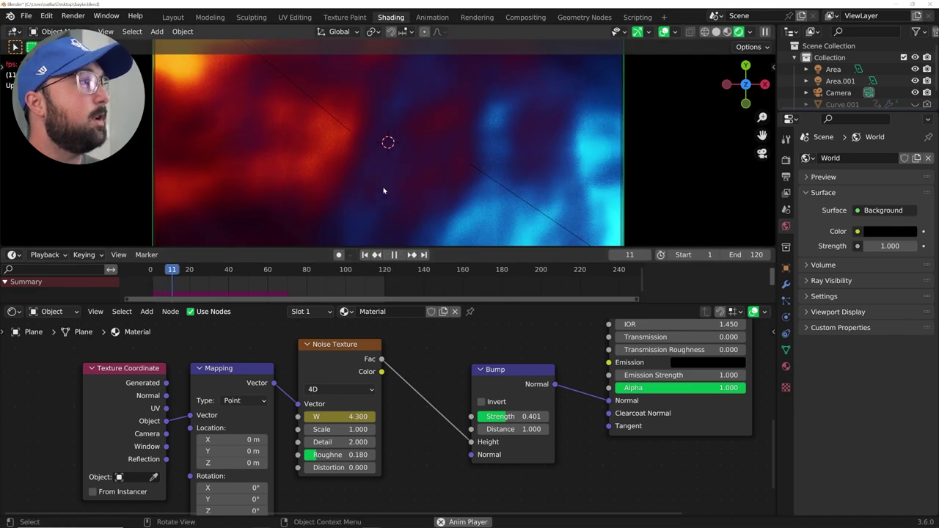
# Step: Stop playback, go to the Layout workspace, and show the viewport in Material Preview with Scene Lights and Scene World enabled
pyautogui.press('space')
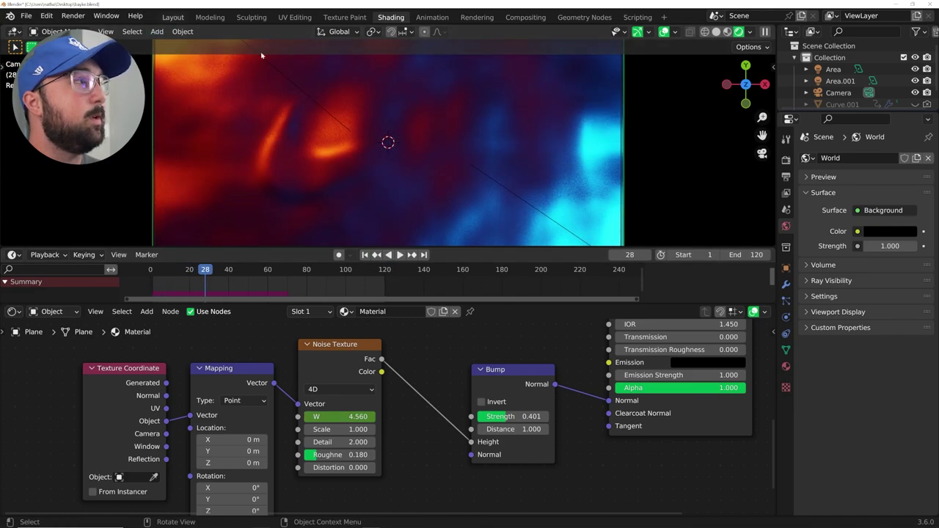
pyautogui.click(173, 17)
pyautogui.click(741, 31)
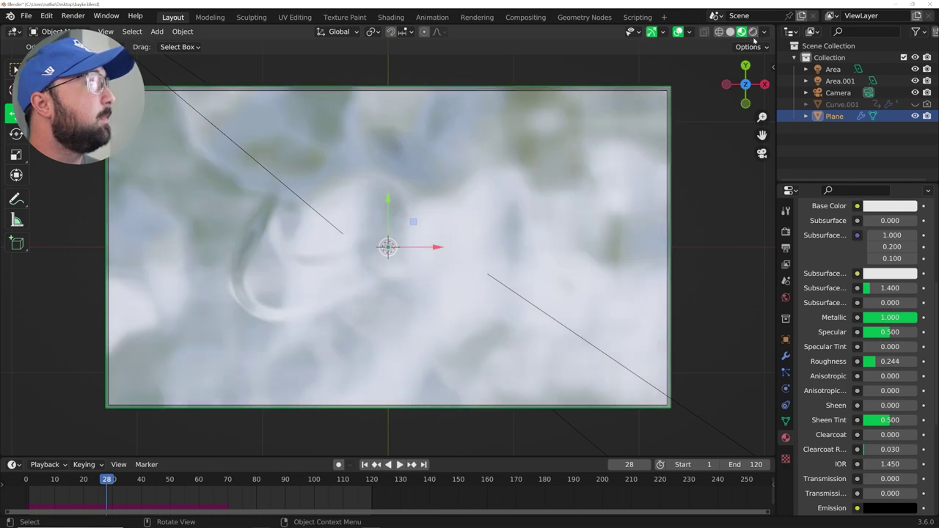
pyautogui.click(764, 31)
pyautogui.click(697, 102)
pyautogui.click(697, 89)
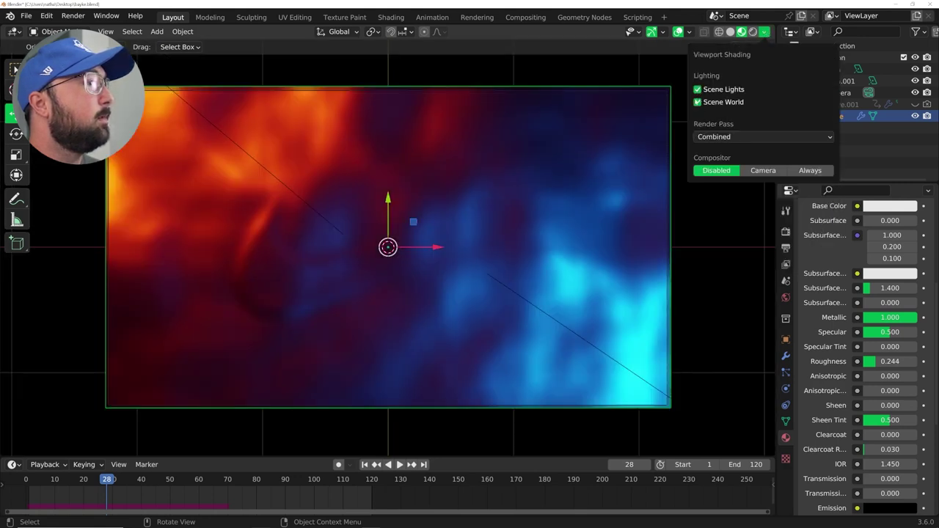
# Step: Play the animation several times from the first frame to review the swoosh pressing through the moving surface
pyautogui.scroll(2, 401, 325)
pyautogui.scroll(-1, 400, 325)
pyautogui.press('space')
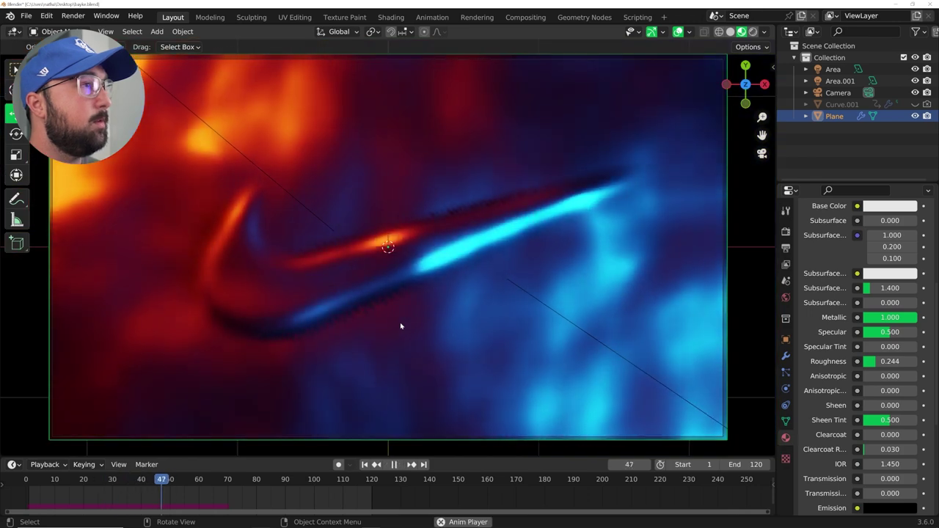
pyautogui.press('space')
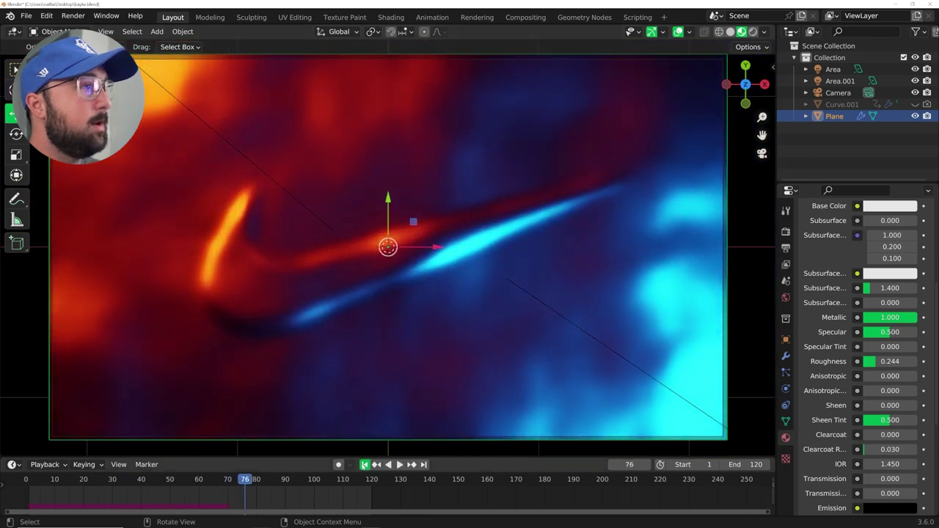
pyautogui.click(365, 464)
pyautogui.press('space')
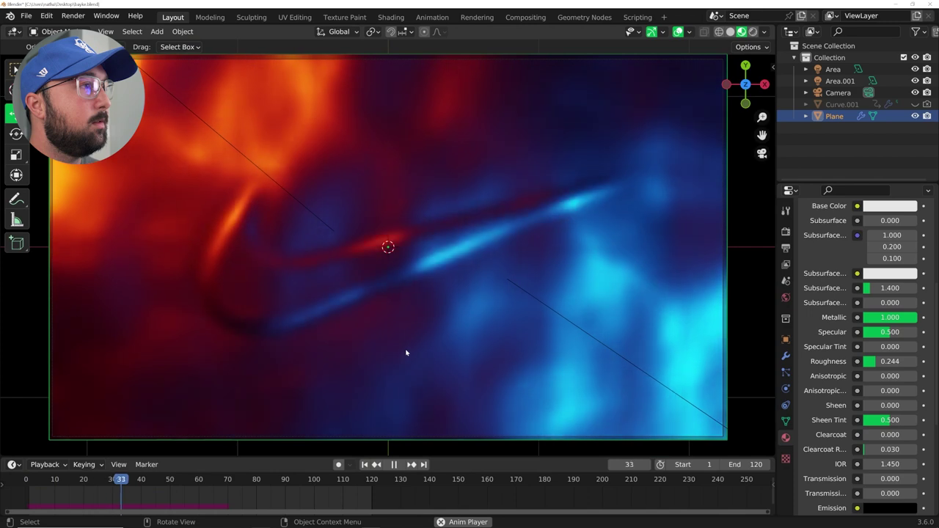
pyautogui.press('space')
pyautogui.click(365, 465)
pyautogui.press('space')
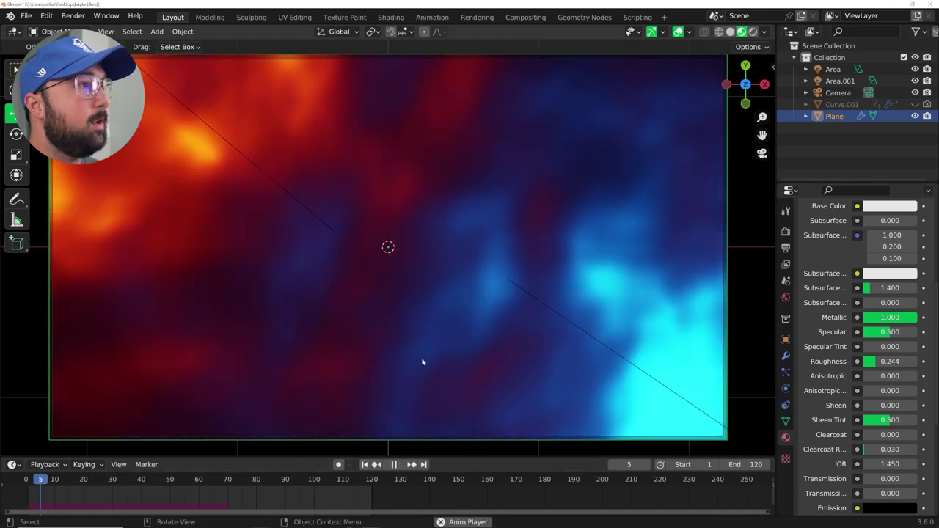
pyautogui.press('space')
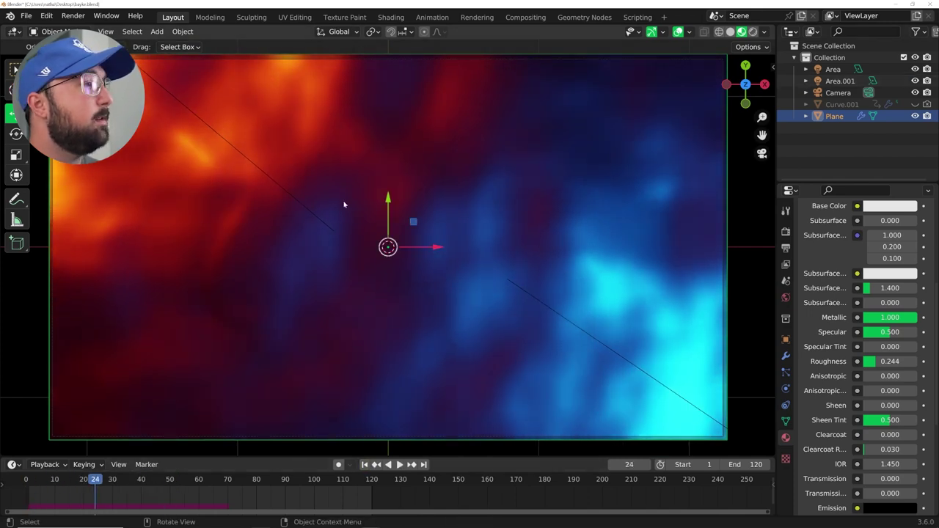
pyautogui.press('space')
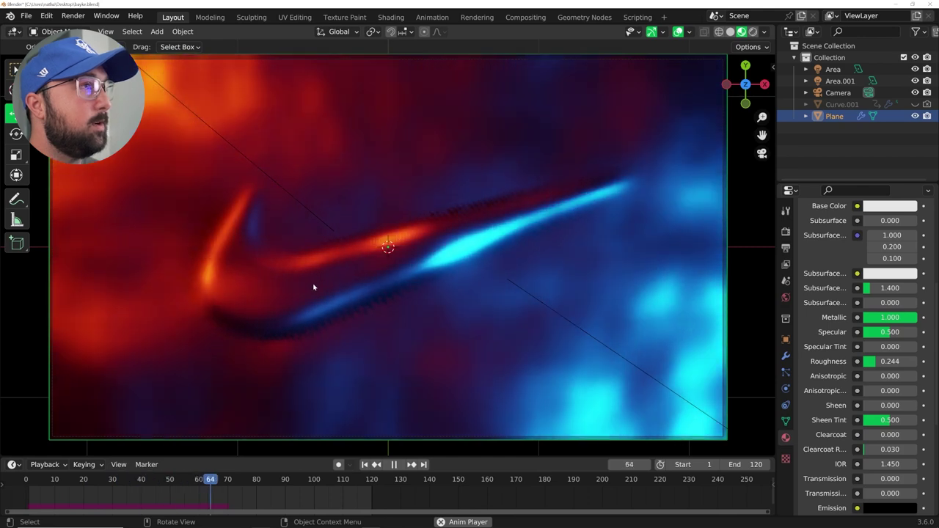
pyautogui.press('space')
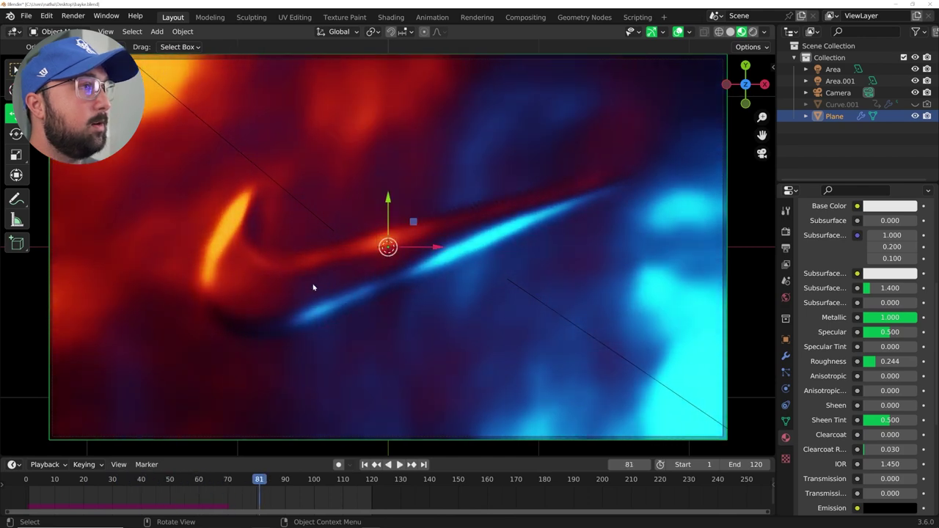
# Step: Show the viewport in Rendered shading and hide its overlays
pyautogui.click(753, 32)
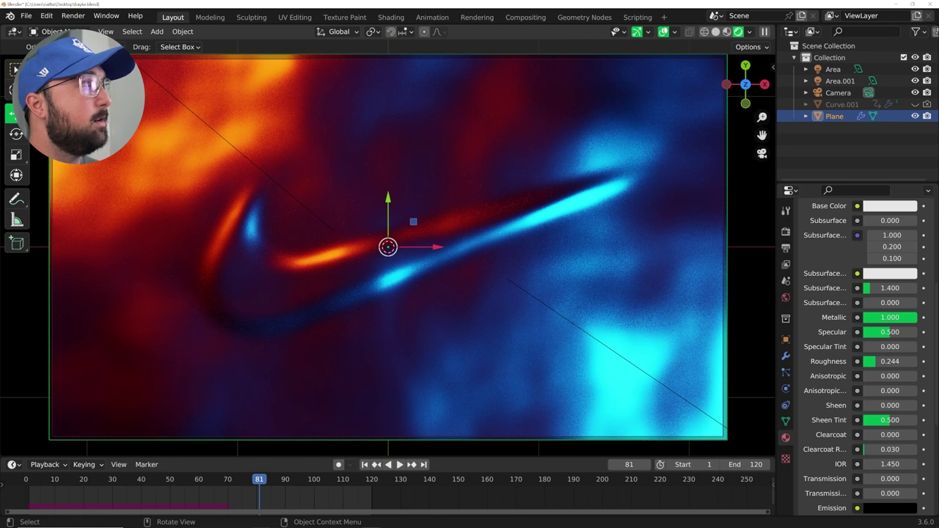
pyautogui.hotkey('shift', 'alt', 'z')
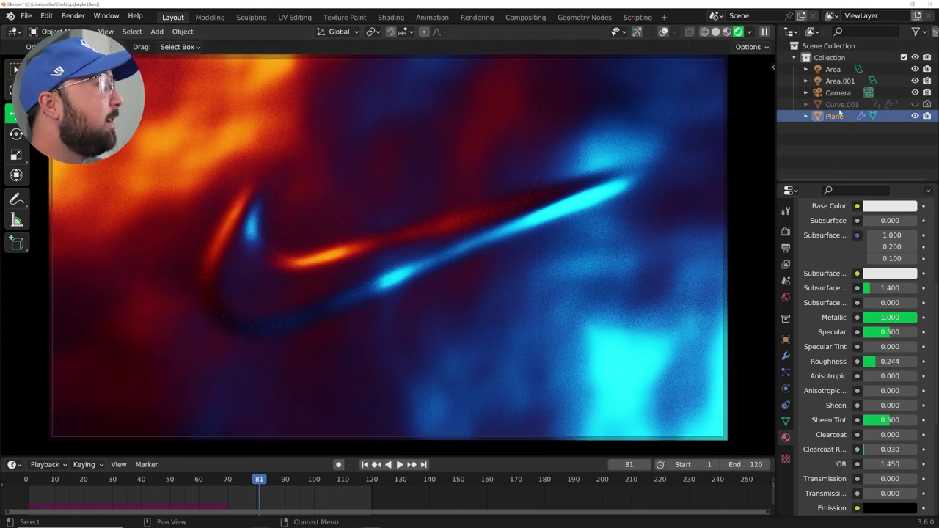
# Step: Set the power of both the blue and the red area light to 3000 W
pyautogui.click(840, 80)
pyautogui.click(881, 309)
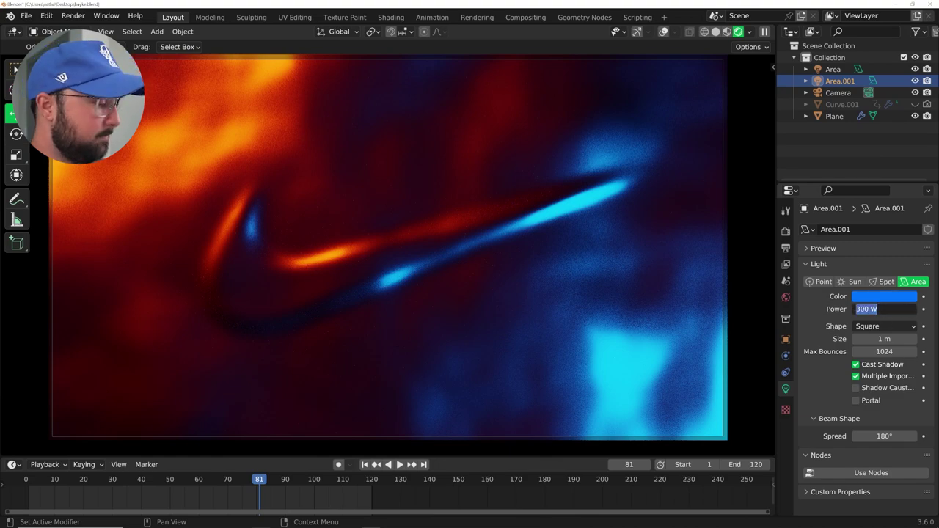
pyautogui.write('3000')
pyautogui.press('Return')
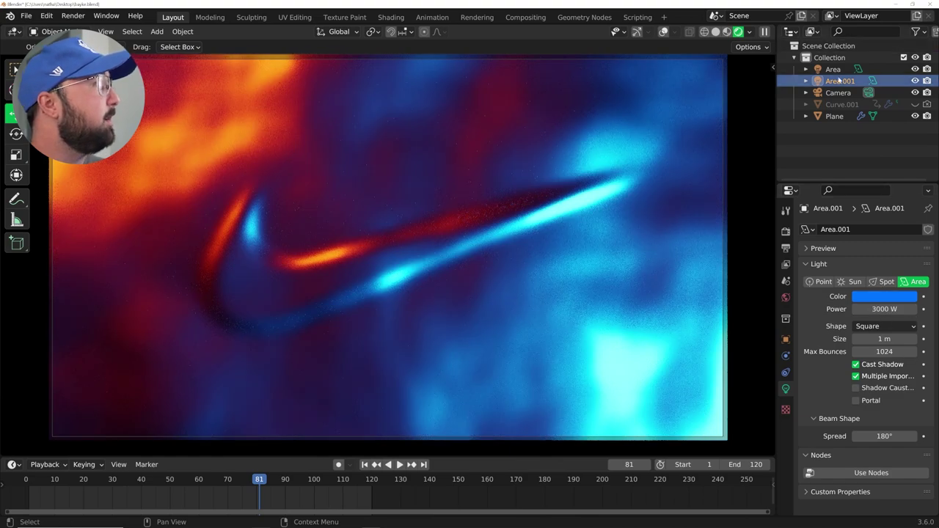
pyautogui.click(833, 69)
pyautogui.click(884, 309)
pyautogui.write('3000')
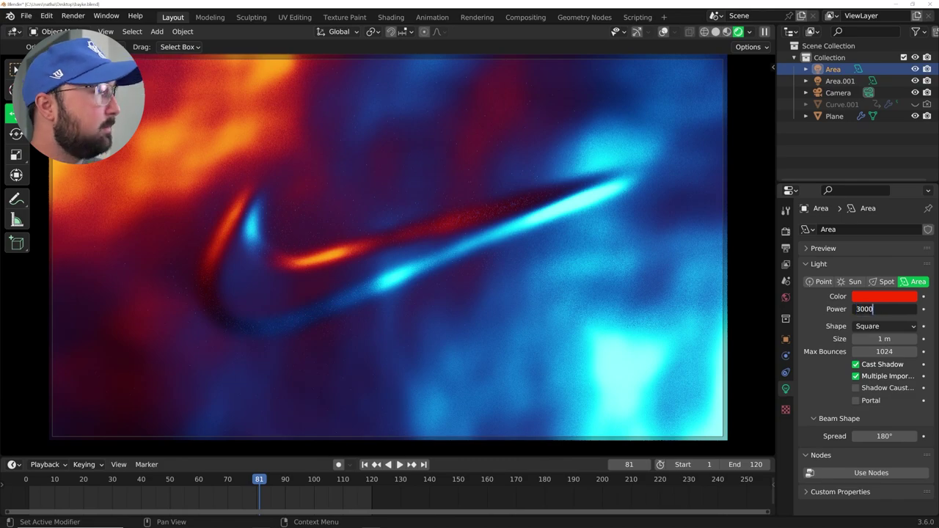
pyautogui.press('Return')
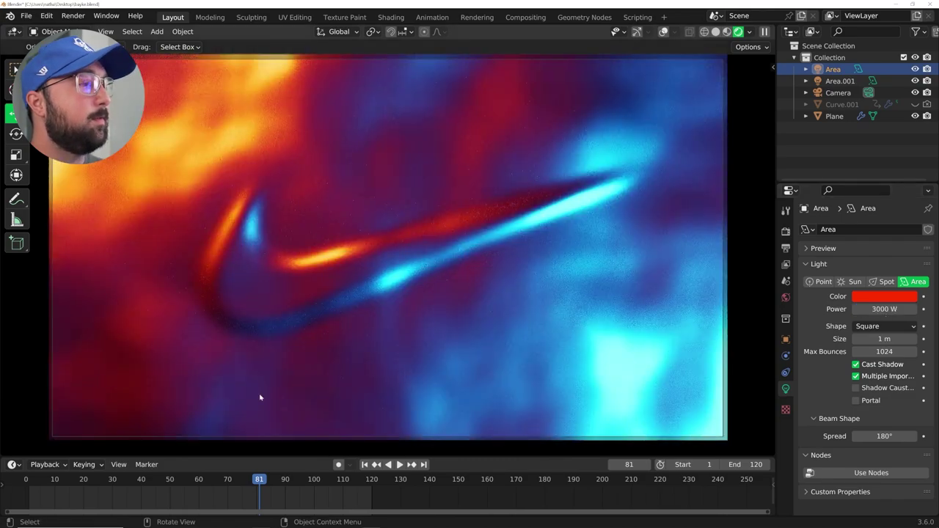
# Step: Move to frame 59, select the plane, and render that frame as a still image
pyautogui.click(196, 479)
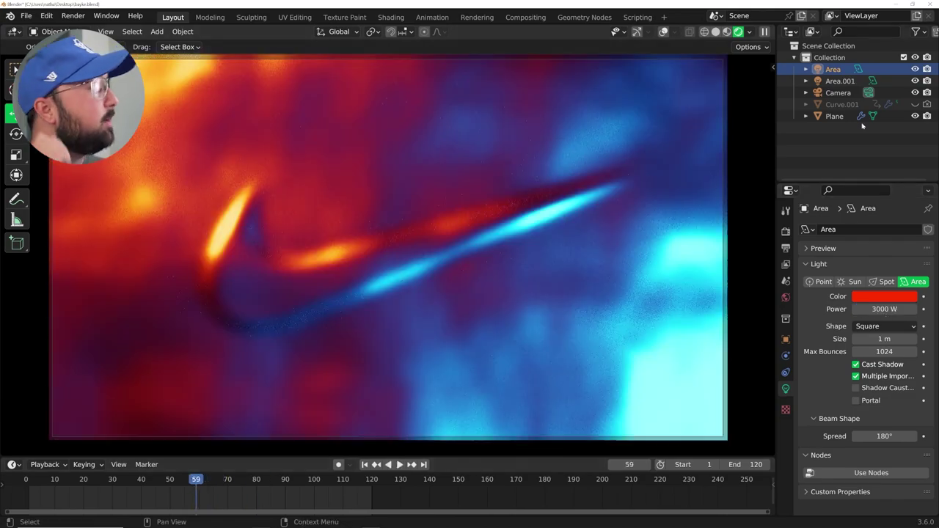
pyautogui.click(835, 116)
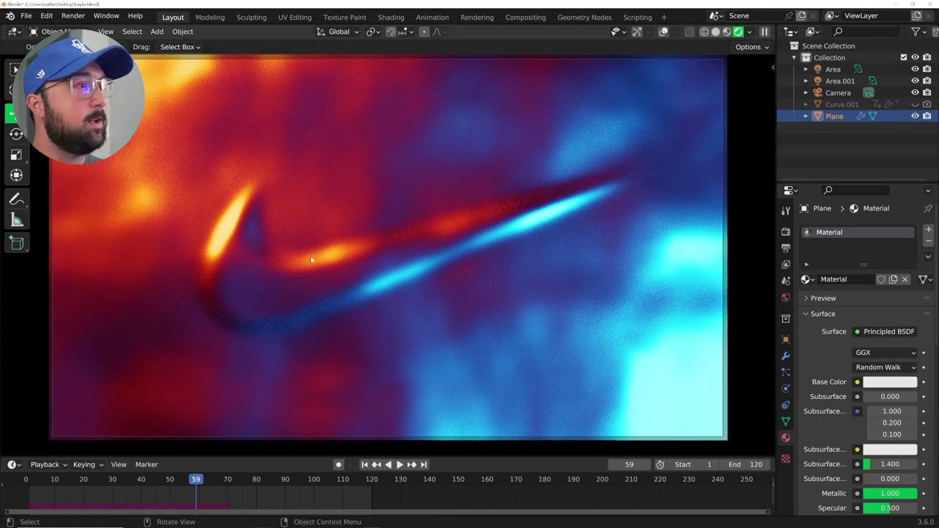
pyautogui.click(74, 15)
pyautogui.click(88, 30)
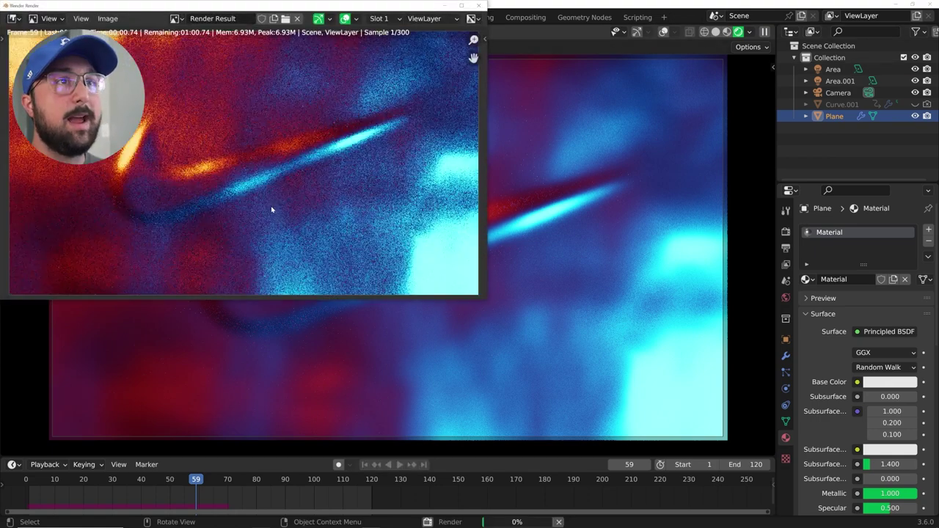